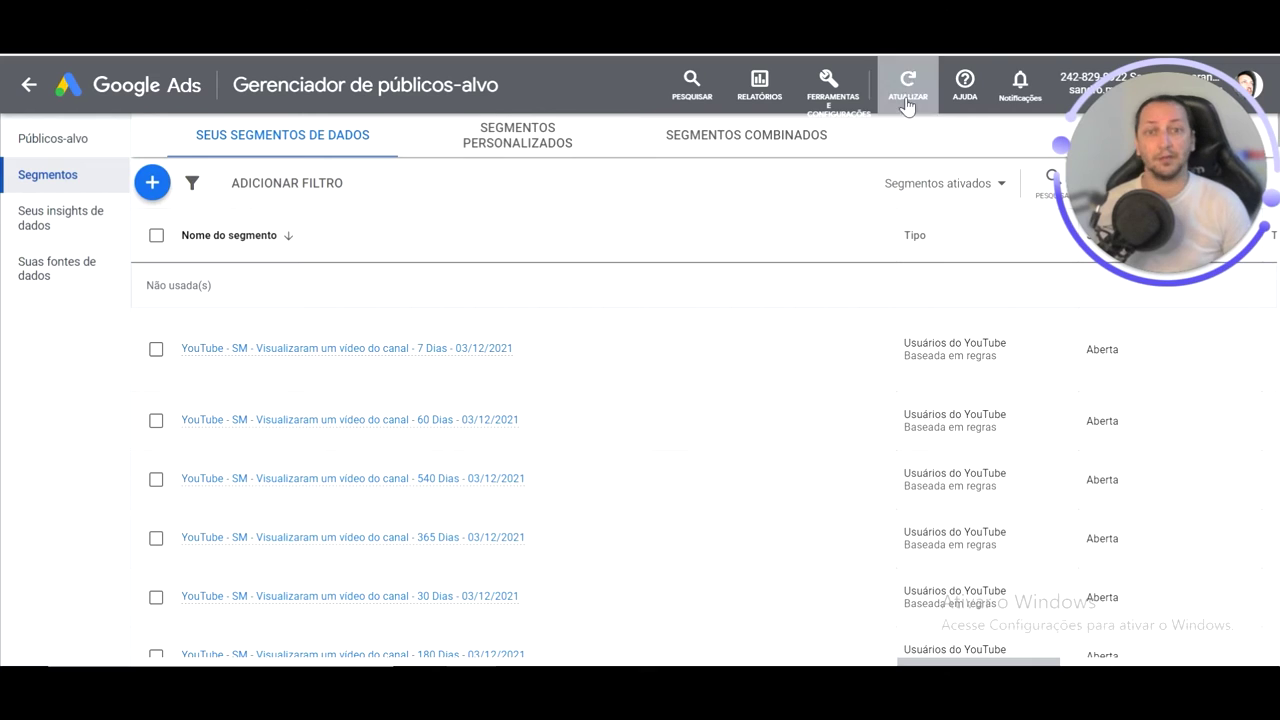
left_click(836, 100)
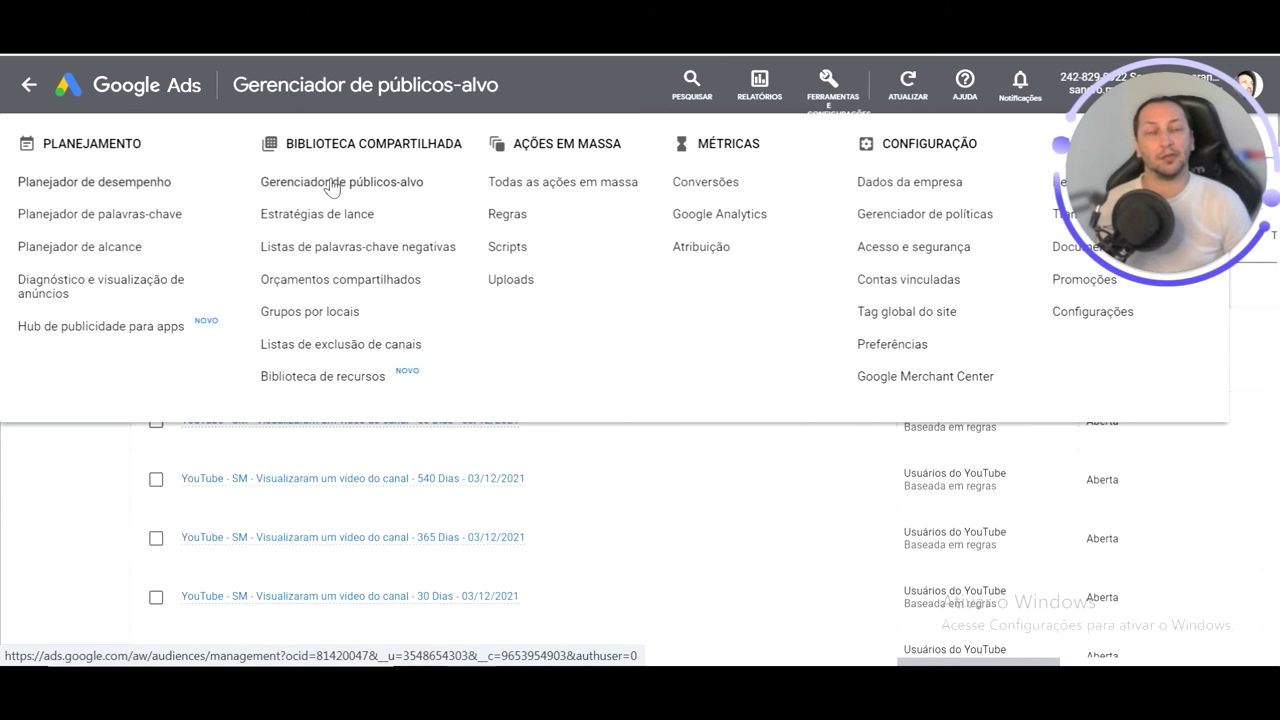
left_click(104, 462)
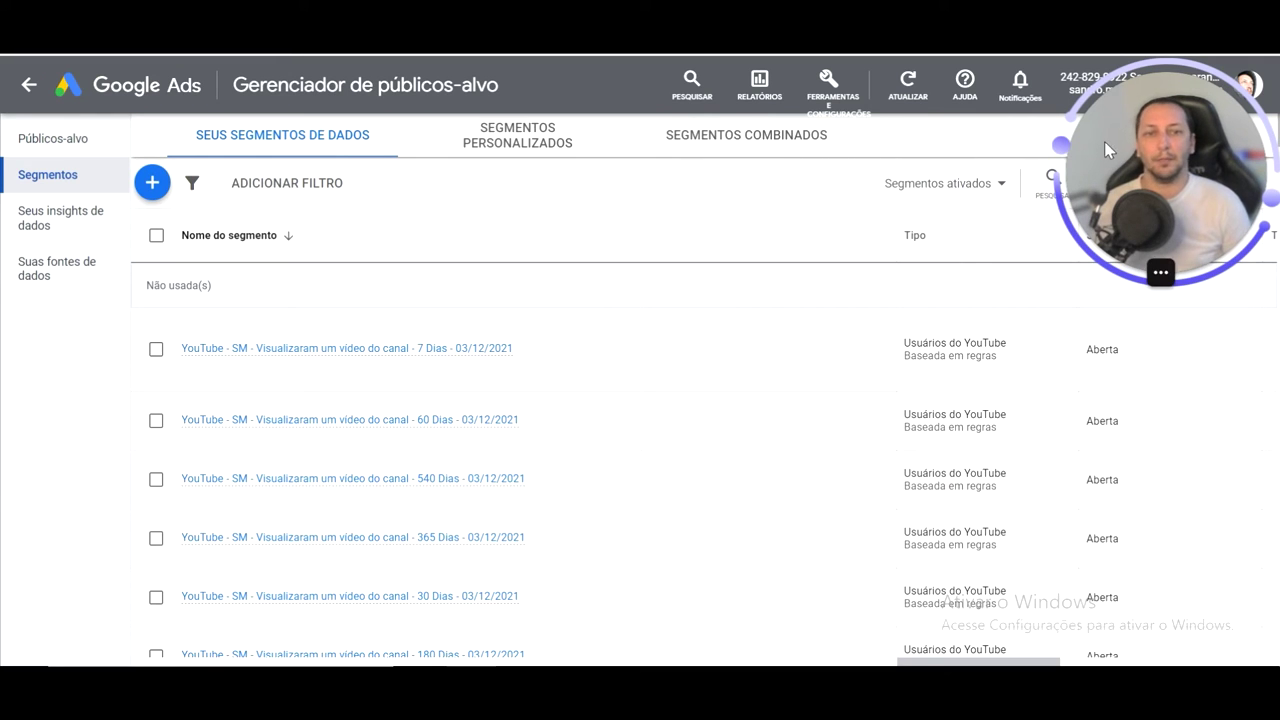
- View the full name of the 120 Dias "Venda Todos os Dias no Funil Perpétuo" segment in its name editor and close it without saving
scroll(806, 380, "down", 10)
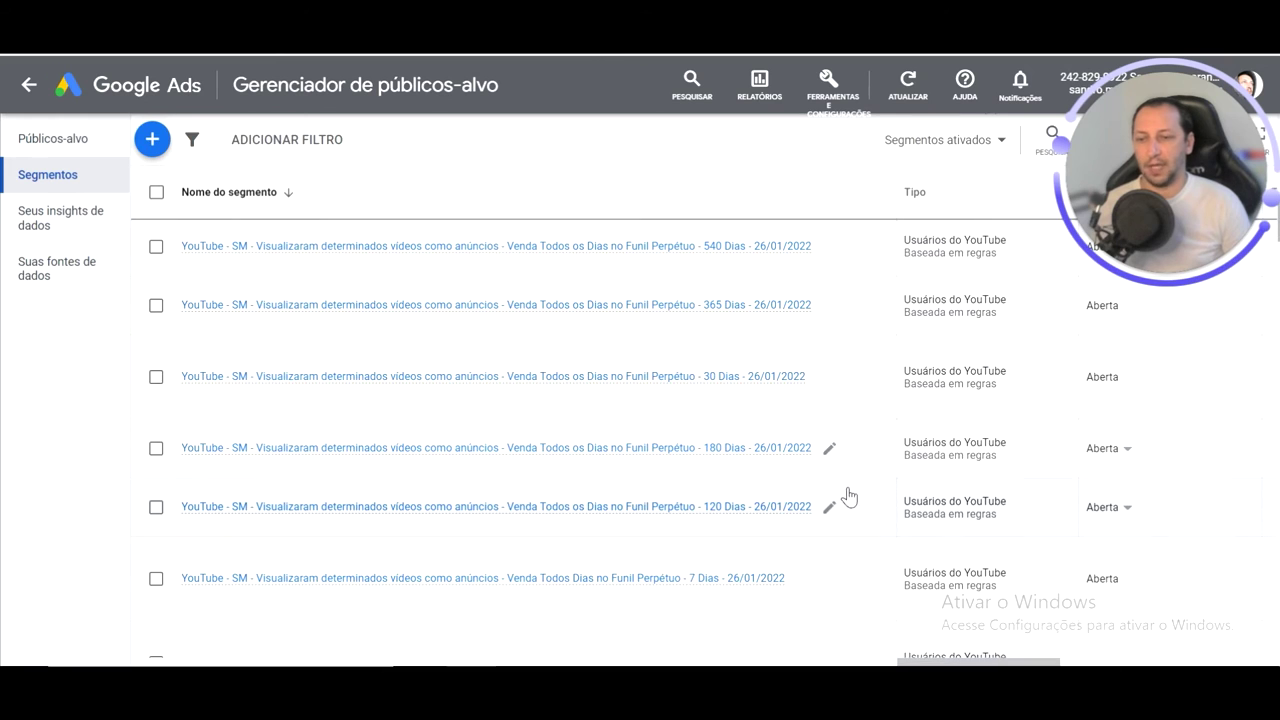
left_click(829, 507)
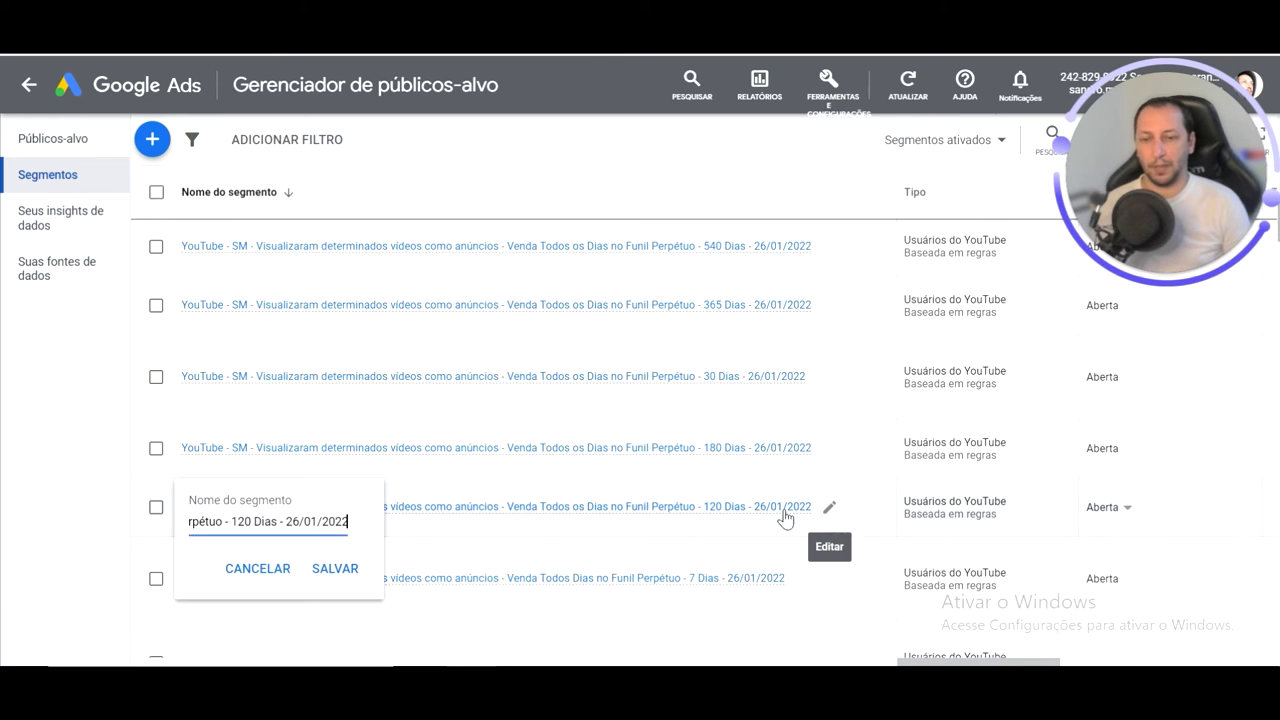
key("ctrl+a")
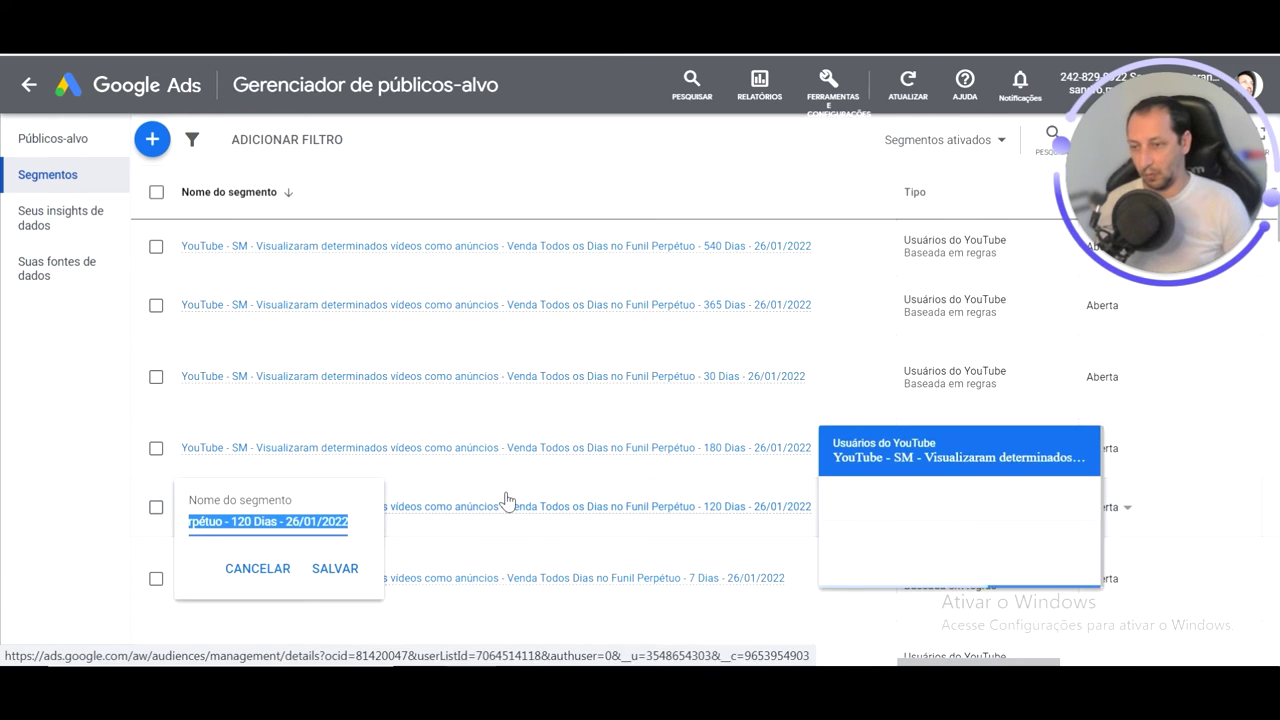
left_click(261, 574)
scroll(603, 480, "up", 10)
- Switch to Notepad and copy the segment name "YouTube - SM - Visualizaram determinados vídeos - Série Inédita A Primeira Venda - Parte 6 - 7 Dias - 21/03/2022"
key("alt+Tab")
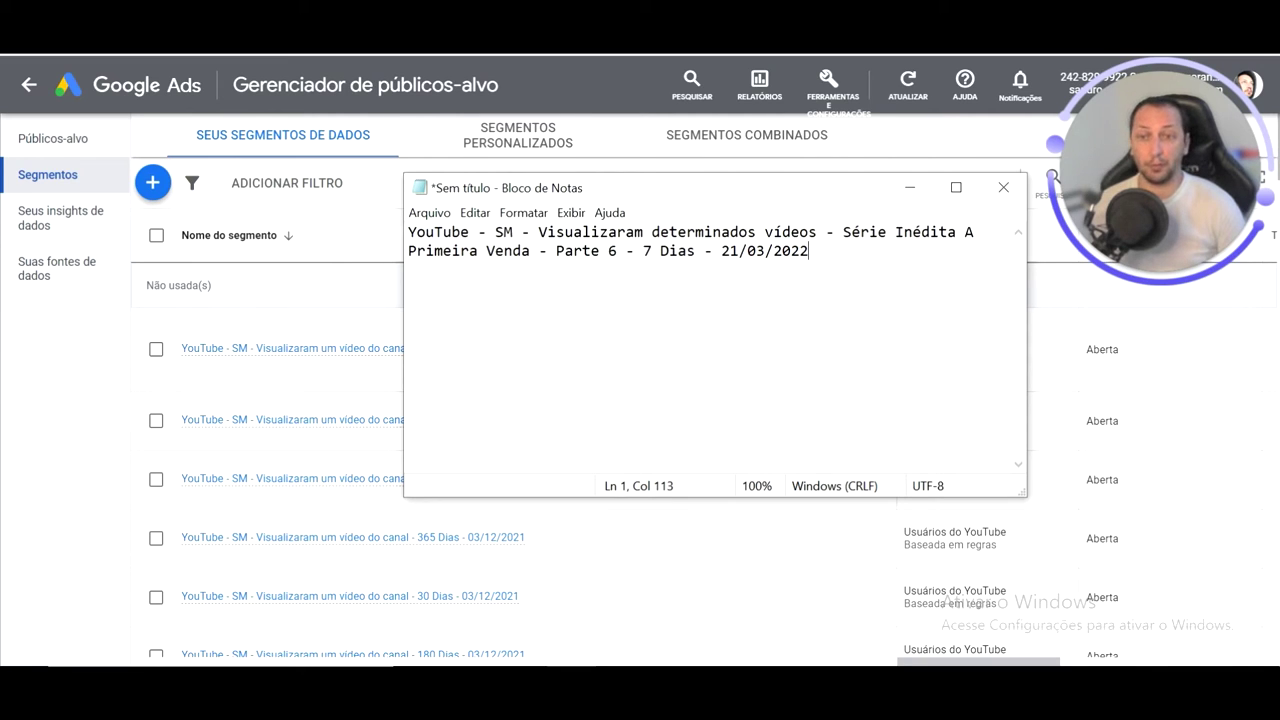
key("ctrl+a")
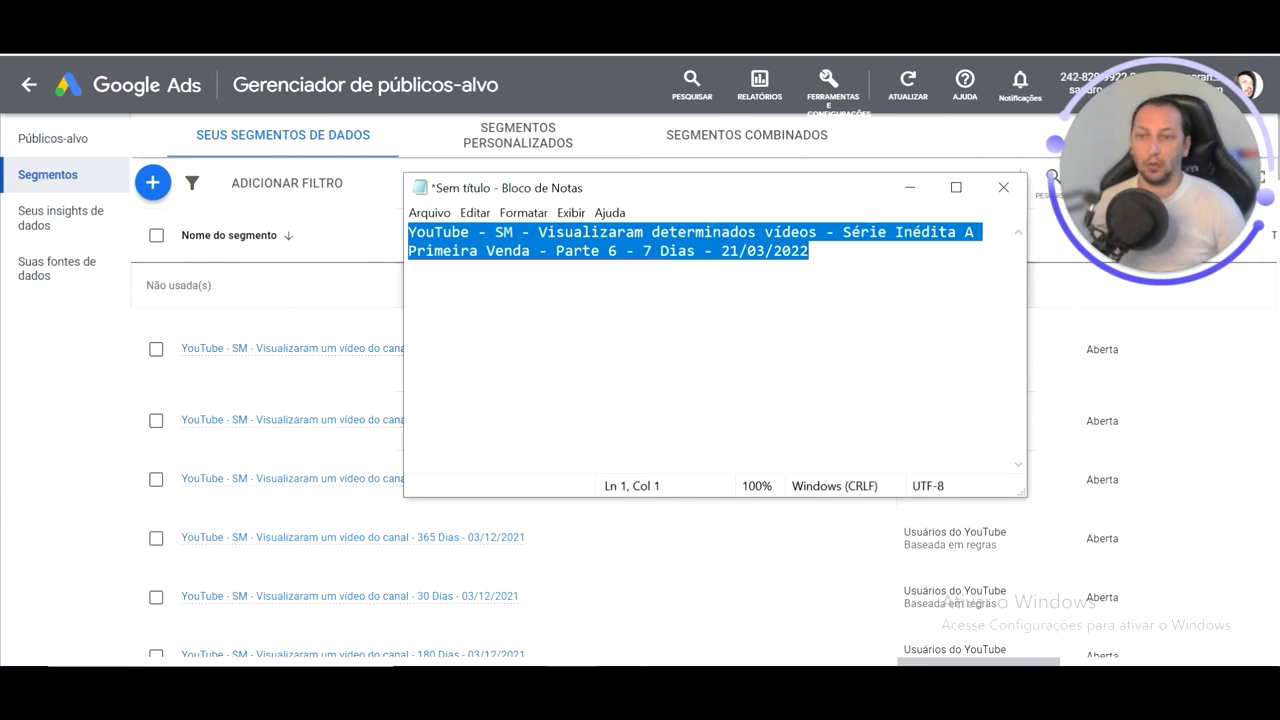
right_click(603, 245)
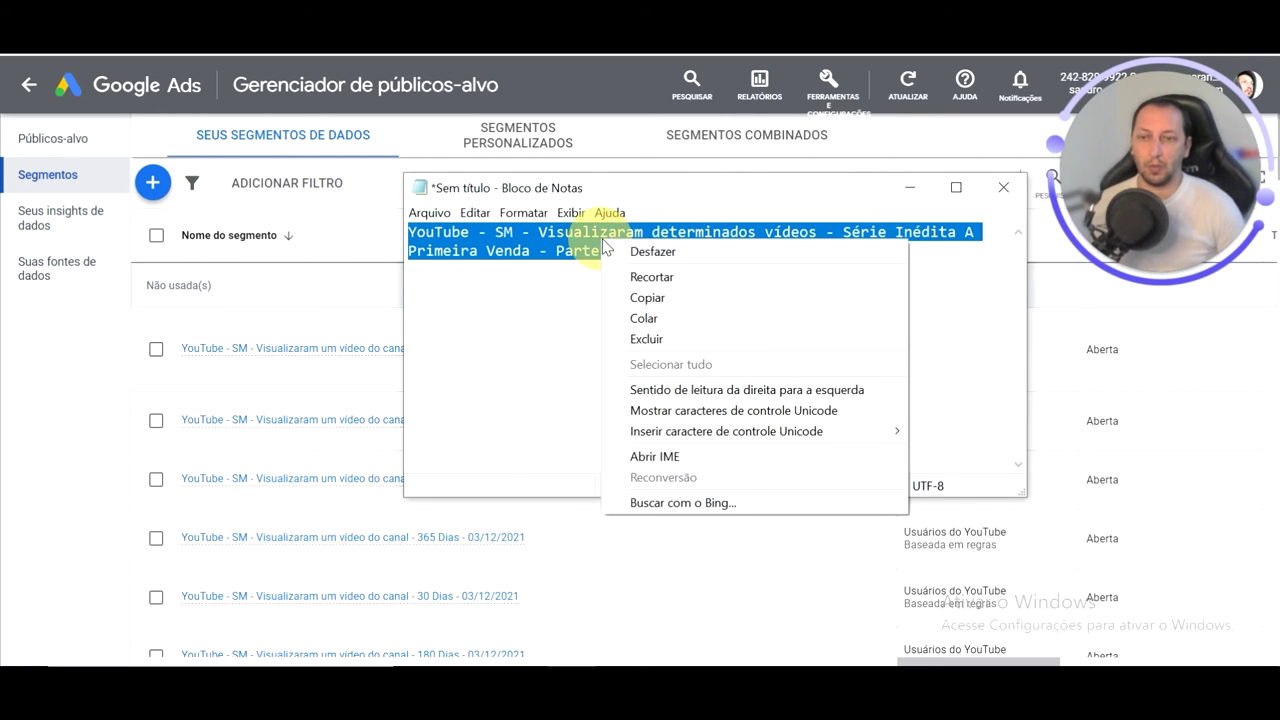
left_click(670, 297)
left_click(97, 386)
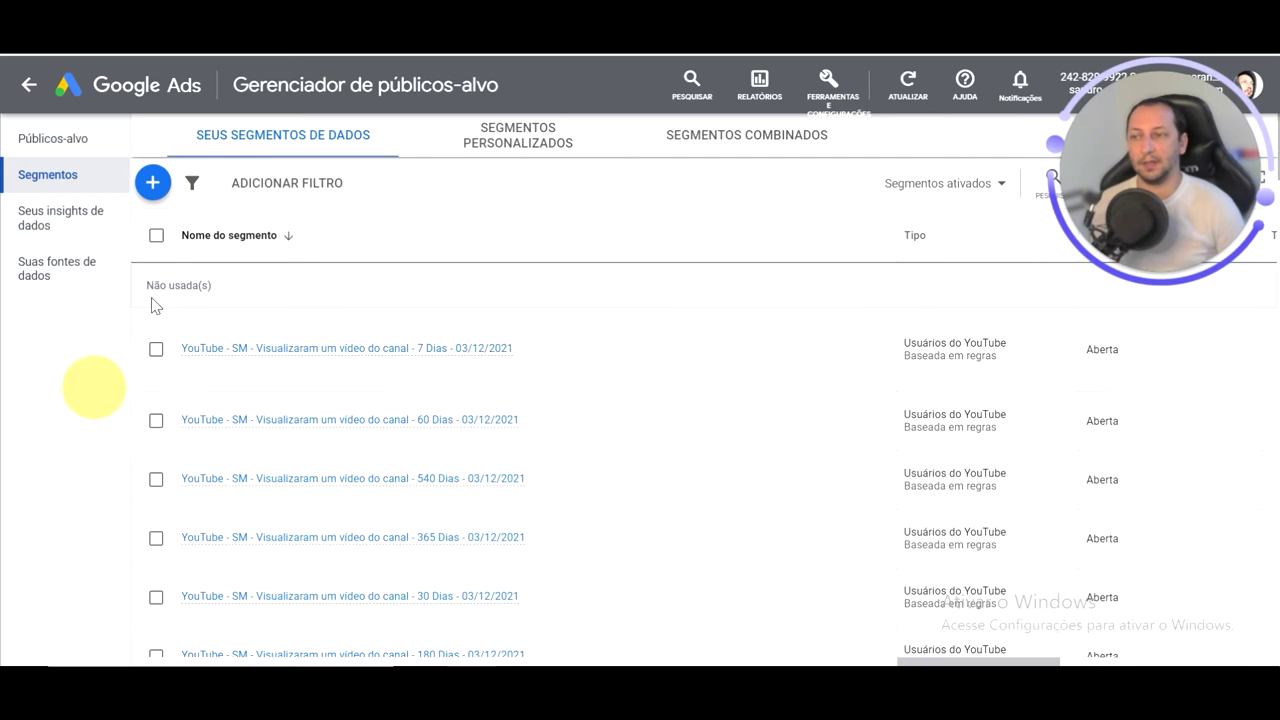
- Start a new YouTube users segment in Google Ads and name it with the copied "Parte 6 - 7 Dias - 21/03/2022" name
left_click(153, 188)
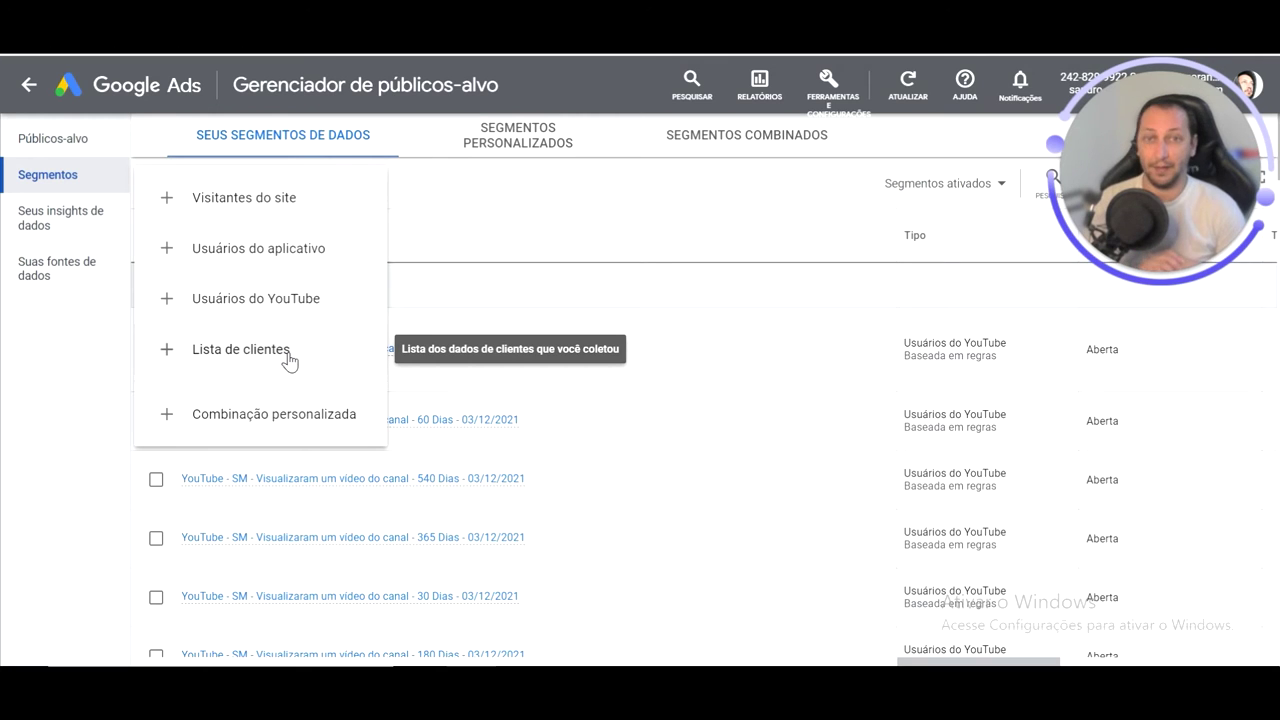
left_click(284, 302)
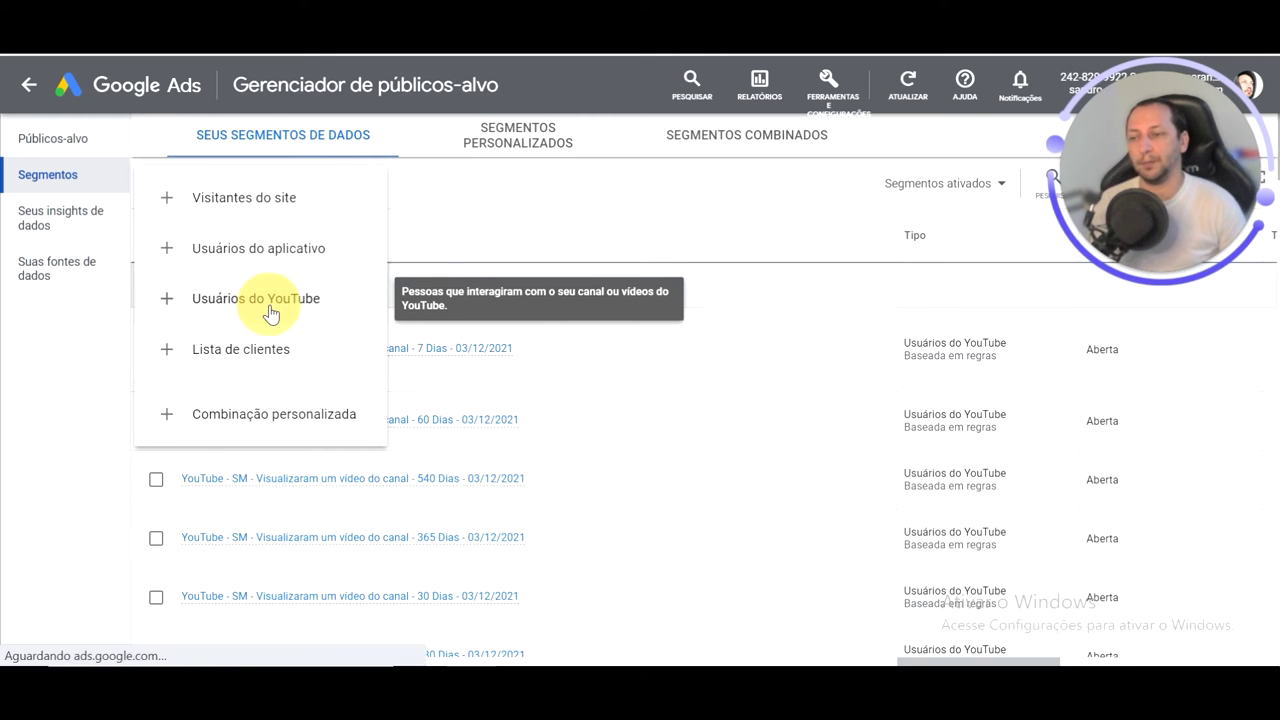
left_click(491, 172)
key("ctrl+v")
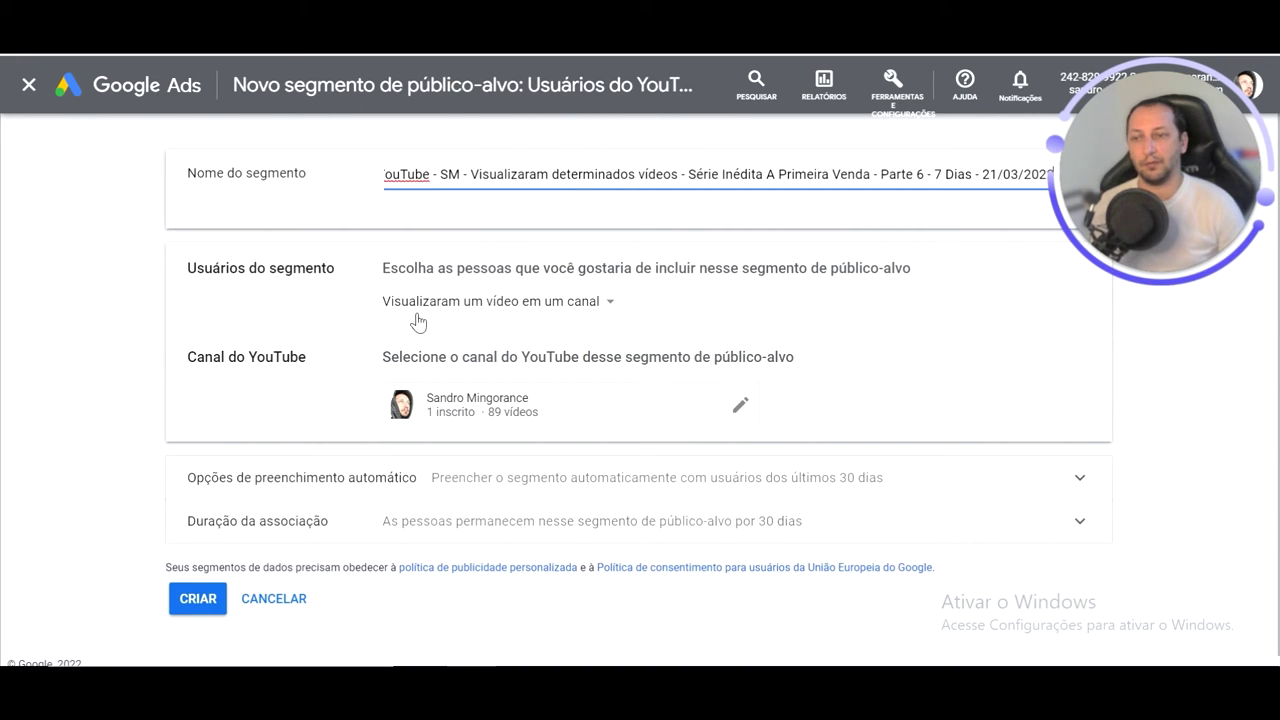
- Target people who "Visualizaram determinados vídeos" and include the "[SÉRIE INÉDITA] A Primeira Venda - Parte 6" video, found by searching 77
left_click(470, 300)
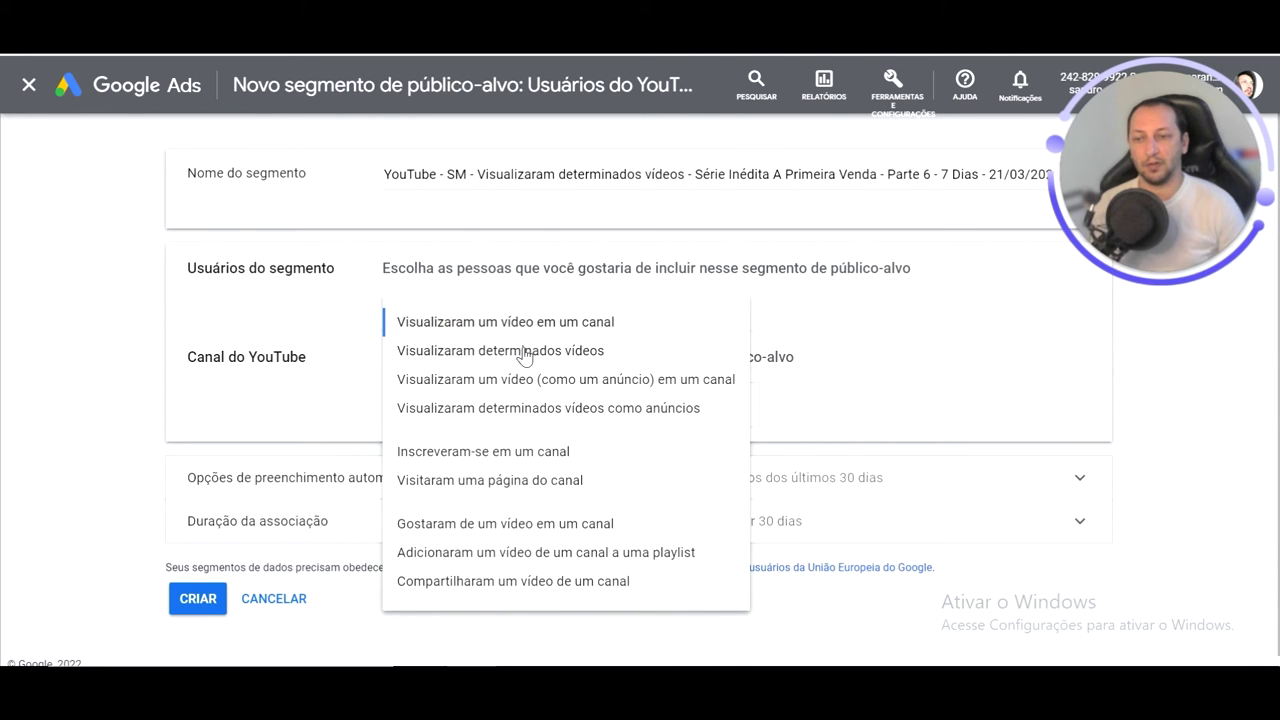
left_click(520, 352)
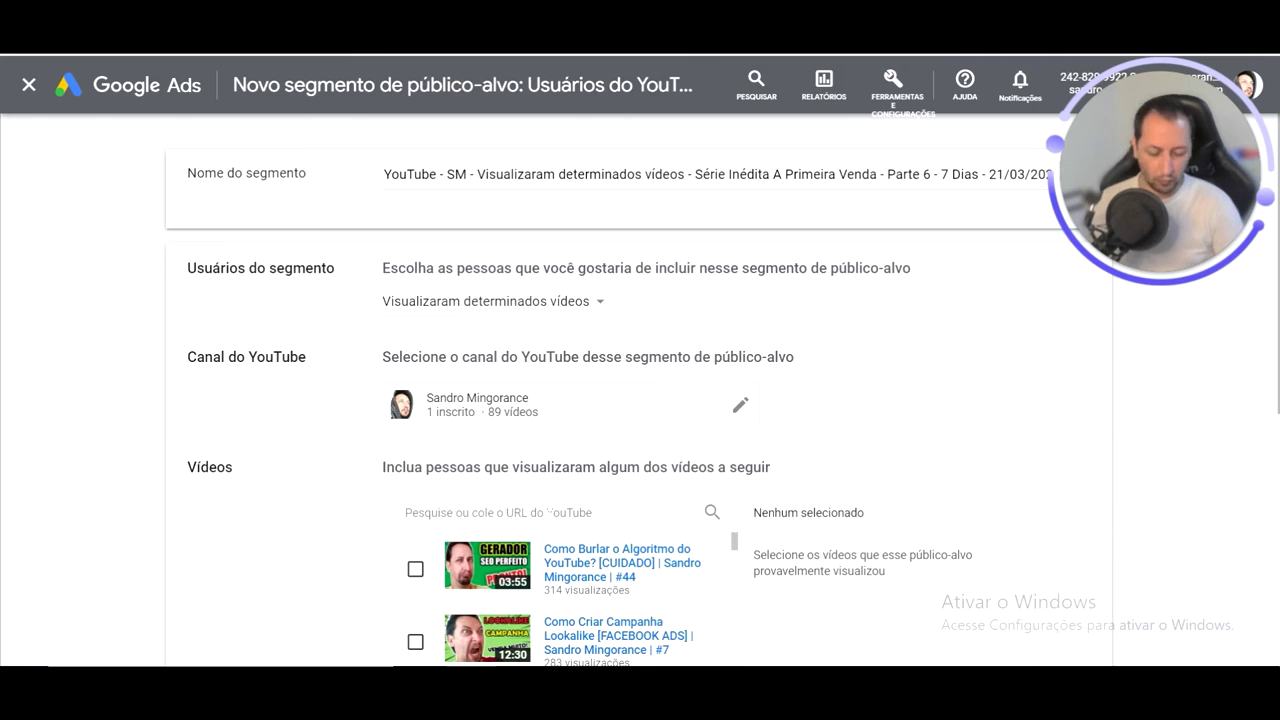
left_click(540, 512)
type("77")
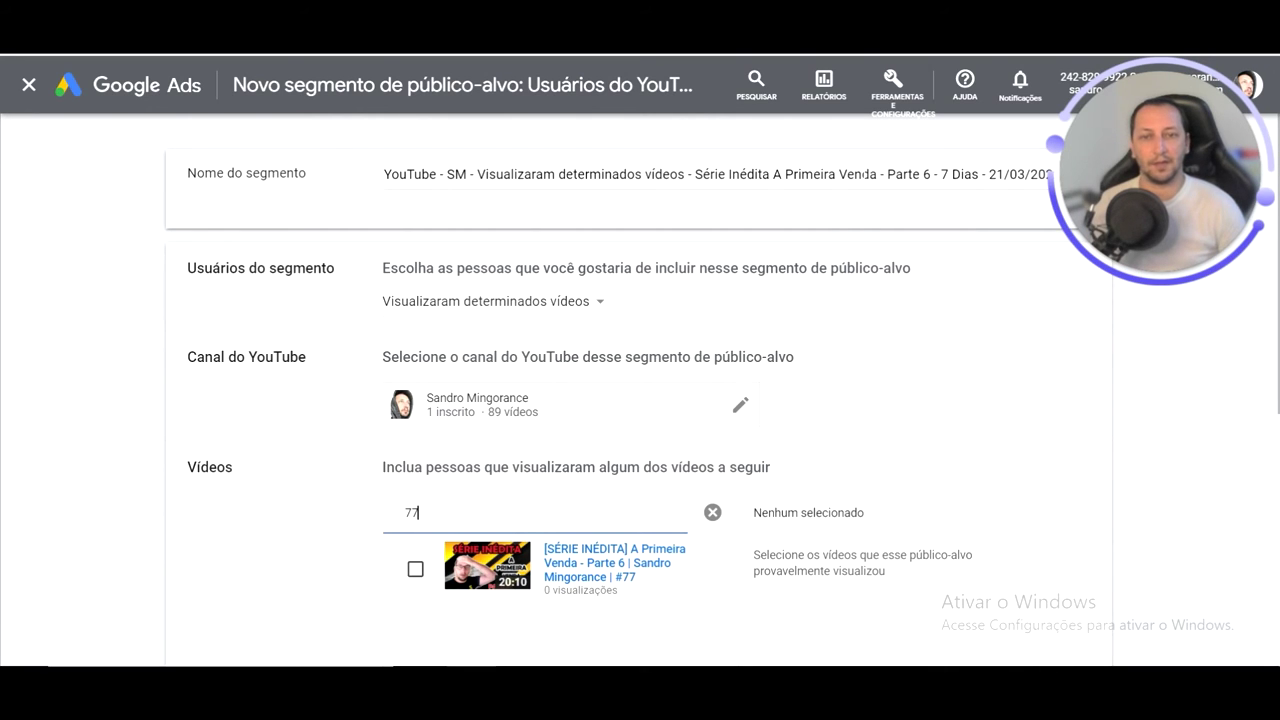
left_click(416, 570)
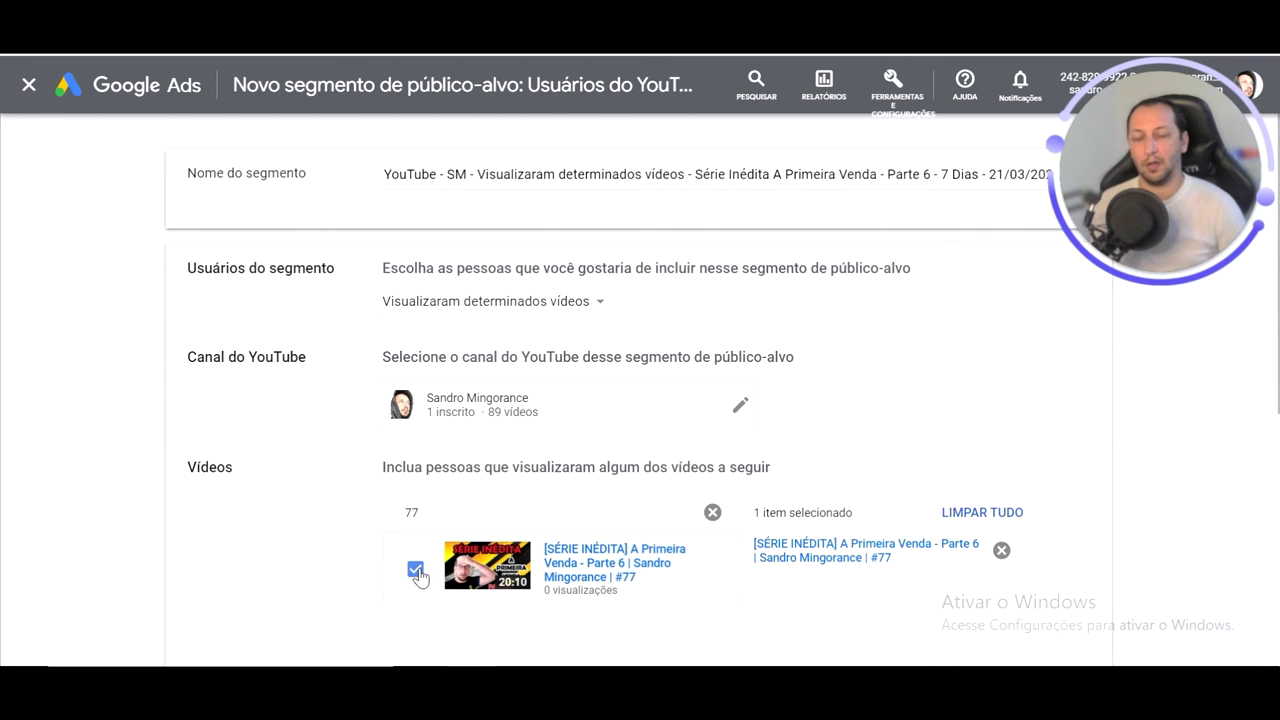
- Set the segment's membership duration to 7 days and create the segment
scroll(946, 362, "down", 5)
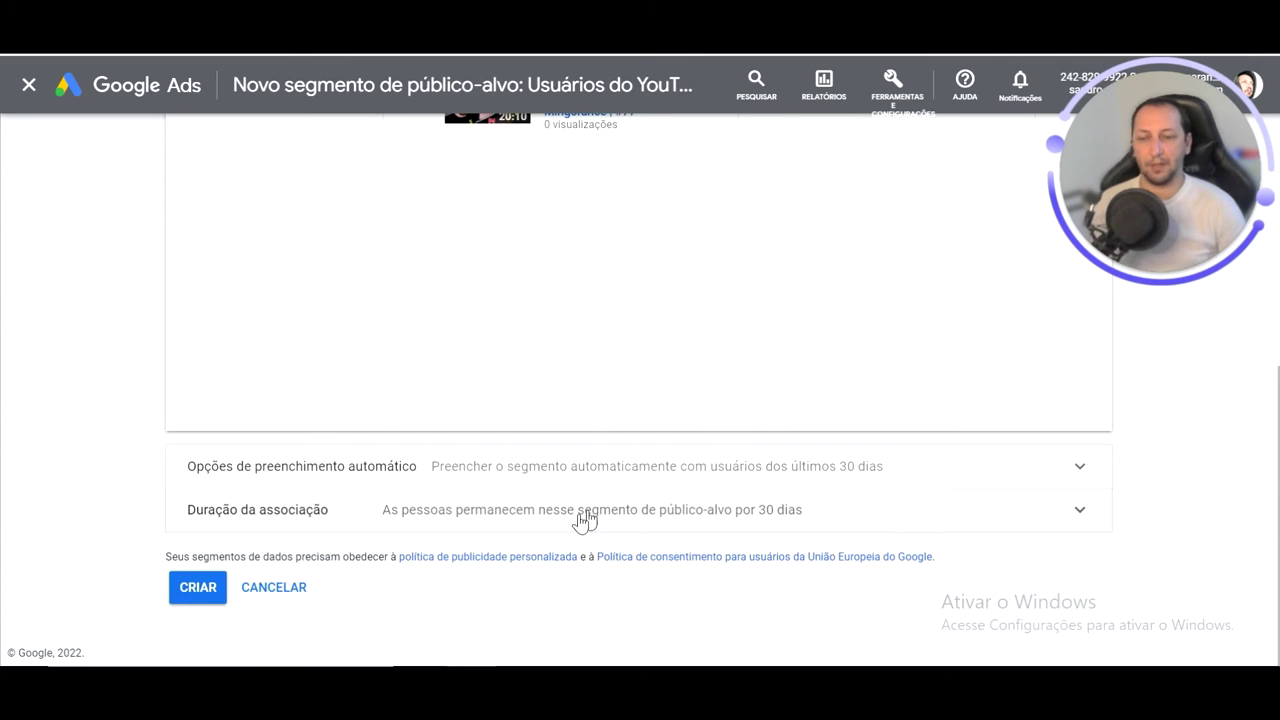
left_click(690, 527)
double_click(375, 565)
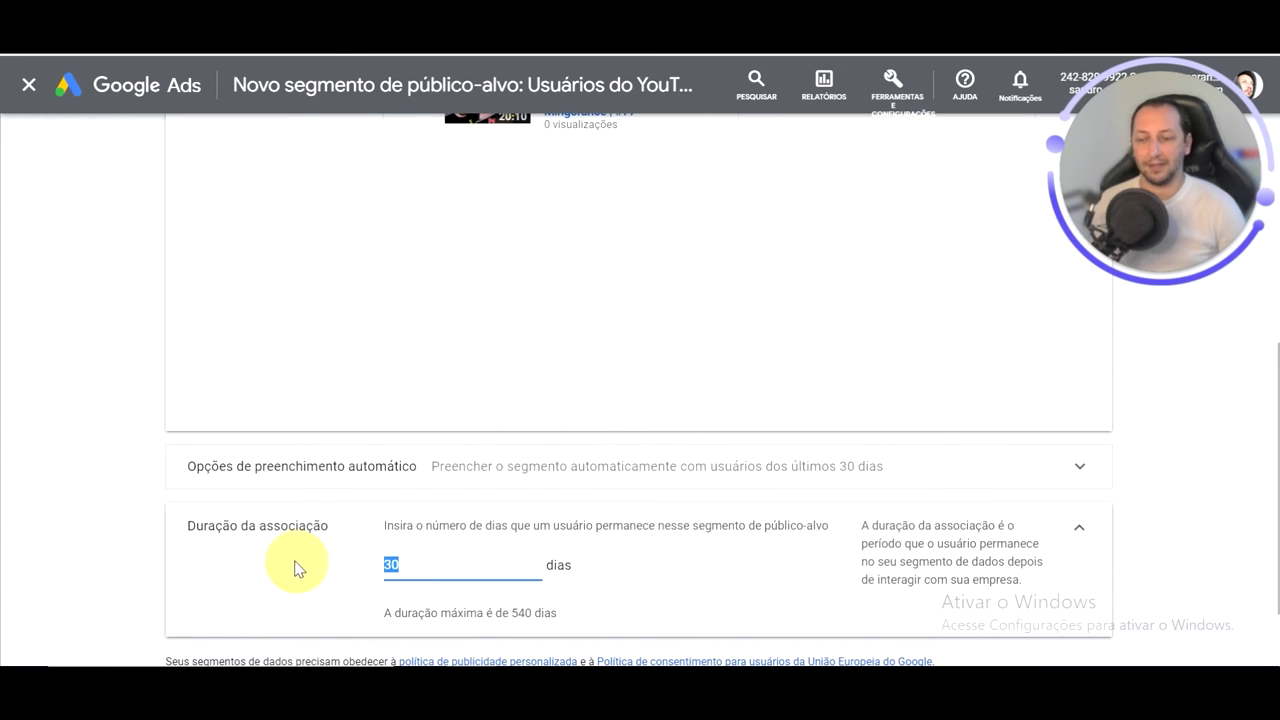
type("7")
scroll(182, 540, "down", 1)
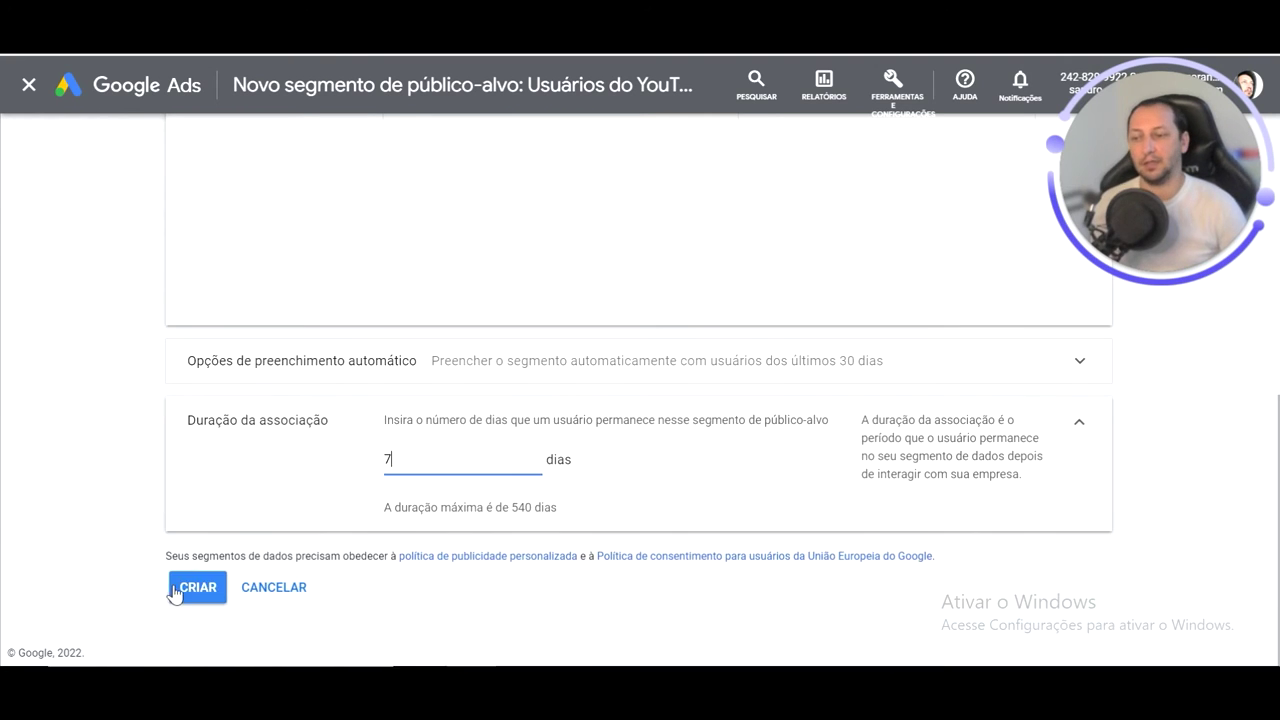
left_click(186, 590)
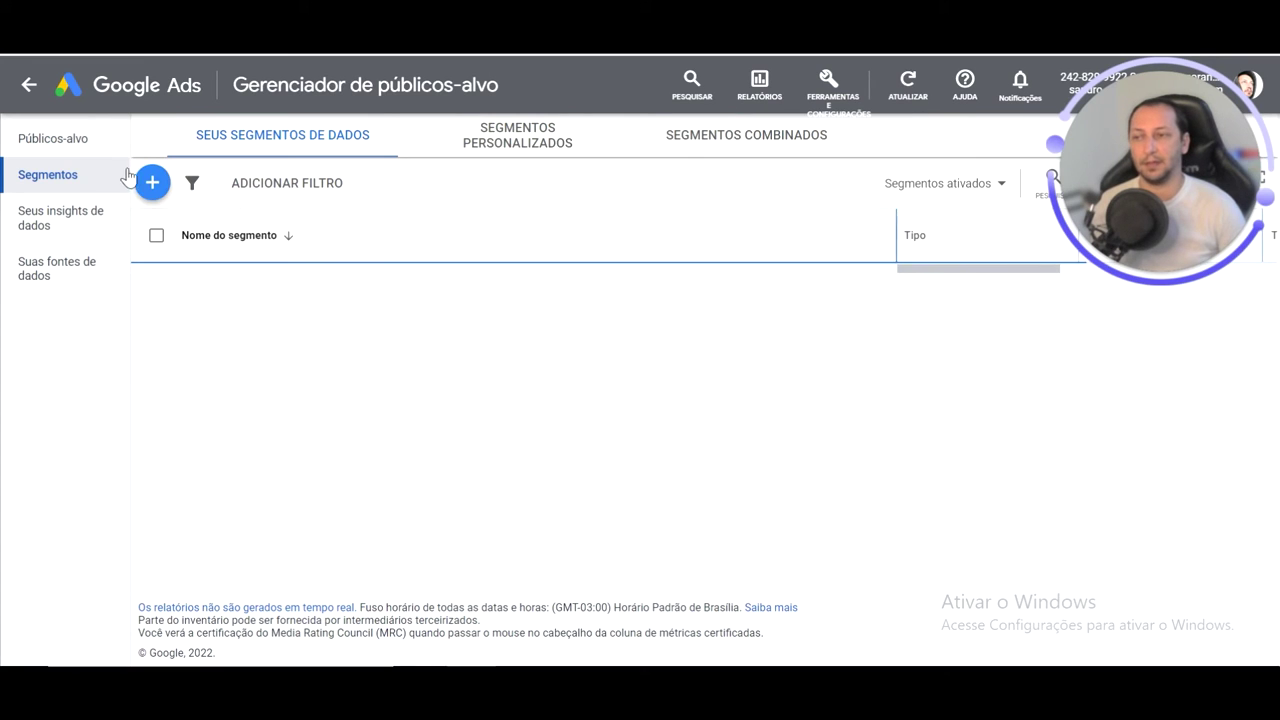
- Start another YouTube users segment with the copied name, changing its duration part to "15 Dias"
left_click(151, 184)
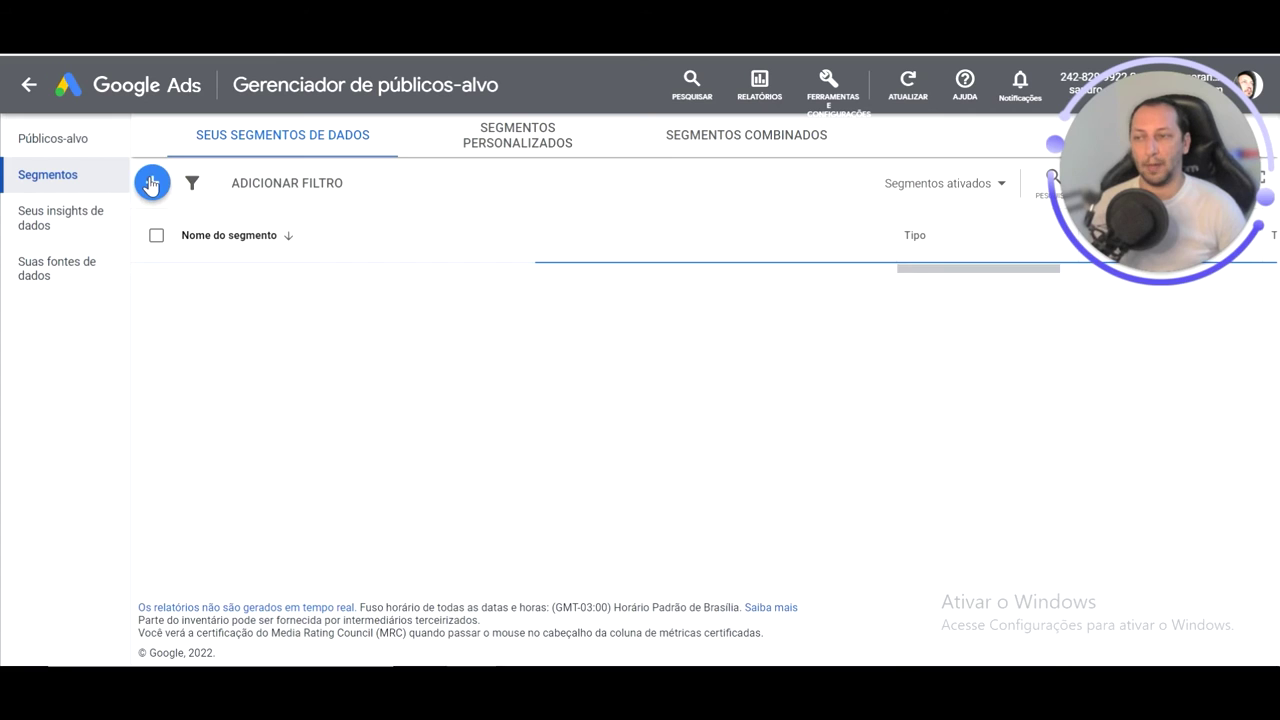
left_click(252, 306)
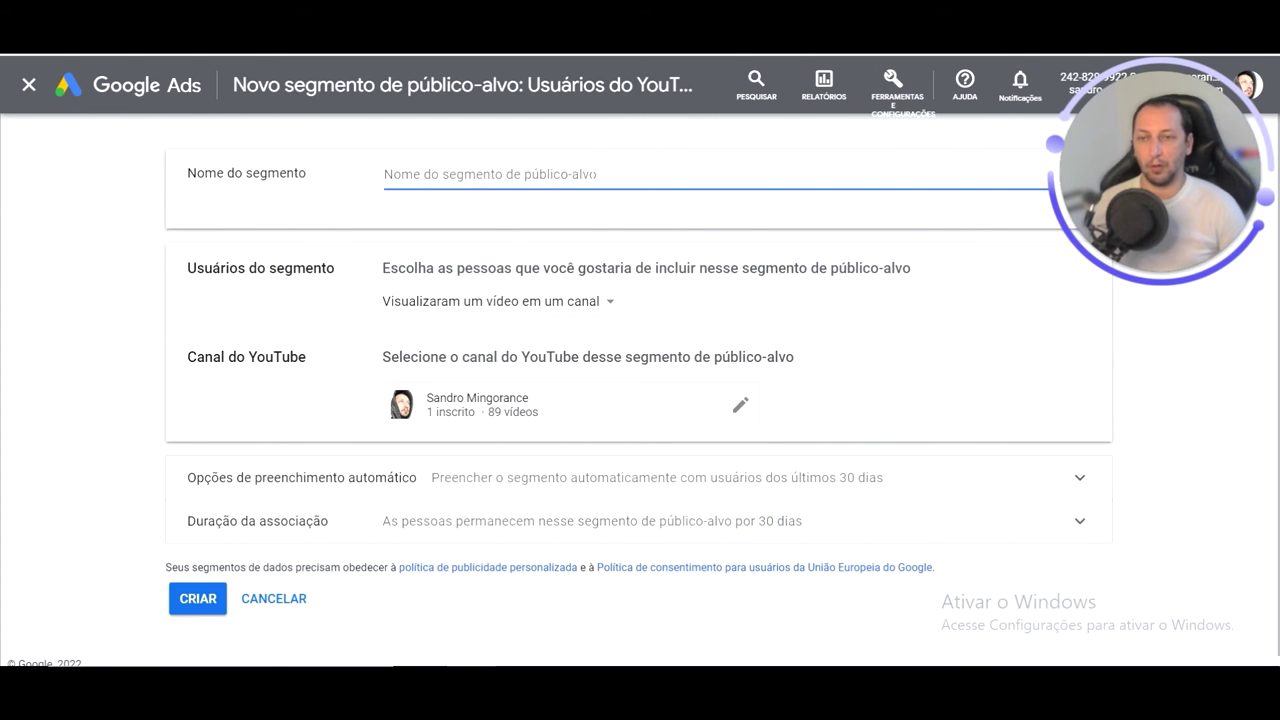
key("ctrl+v")
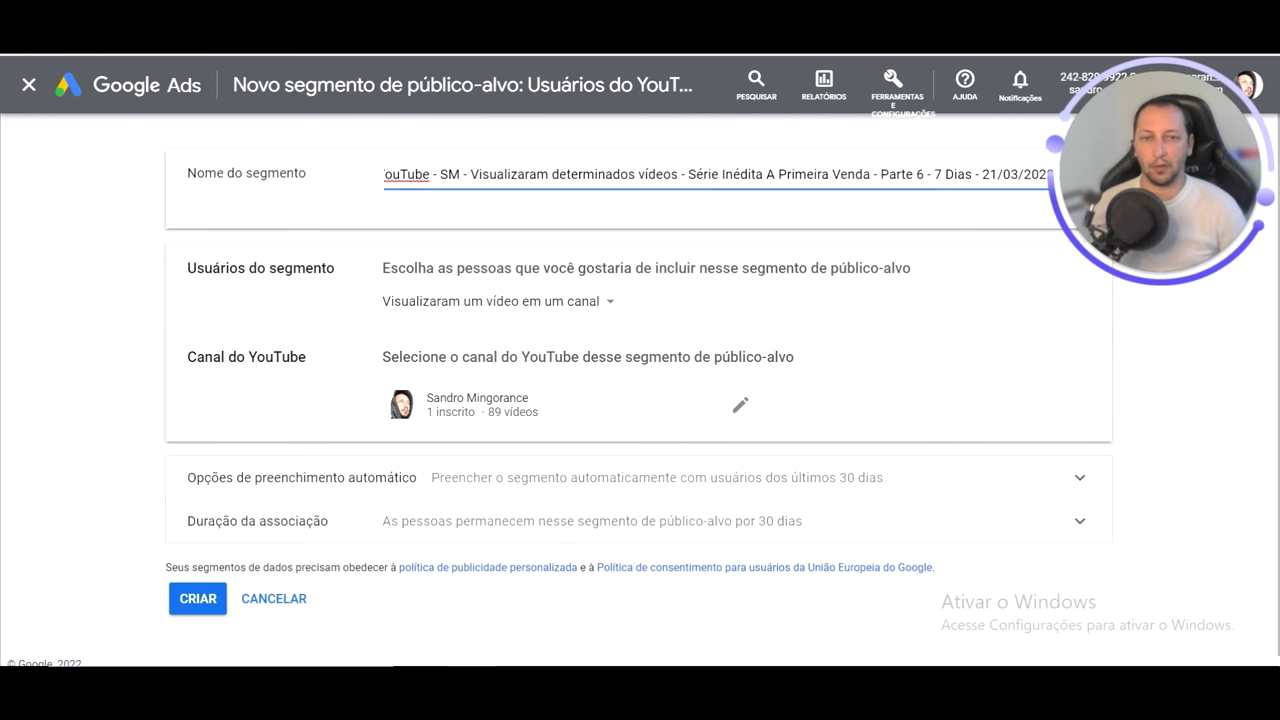
double_click(938, 174)
type("15")
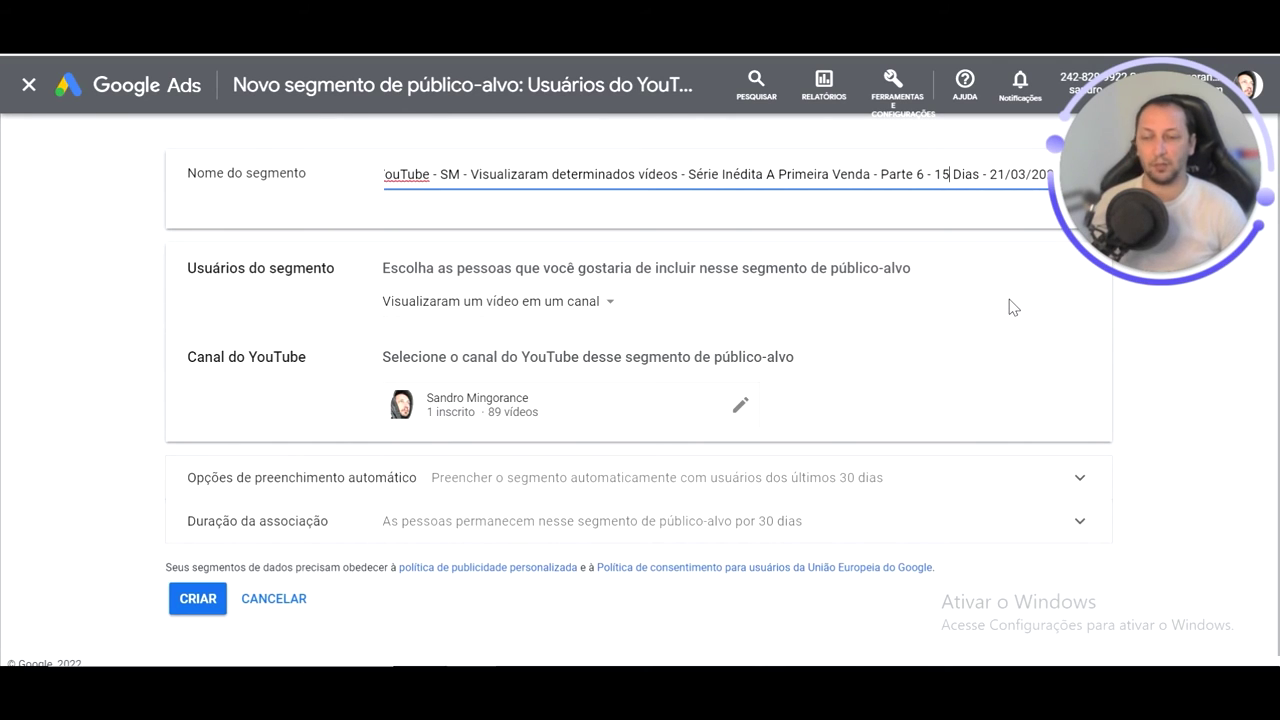
- Set the 15 Dias segment to "Visualizaram determinados vídeos" and select the "A Primeira Venda - Parte 6" video #77 by searching 77
left_click(505, 302)
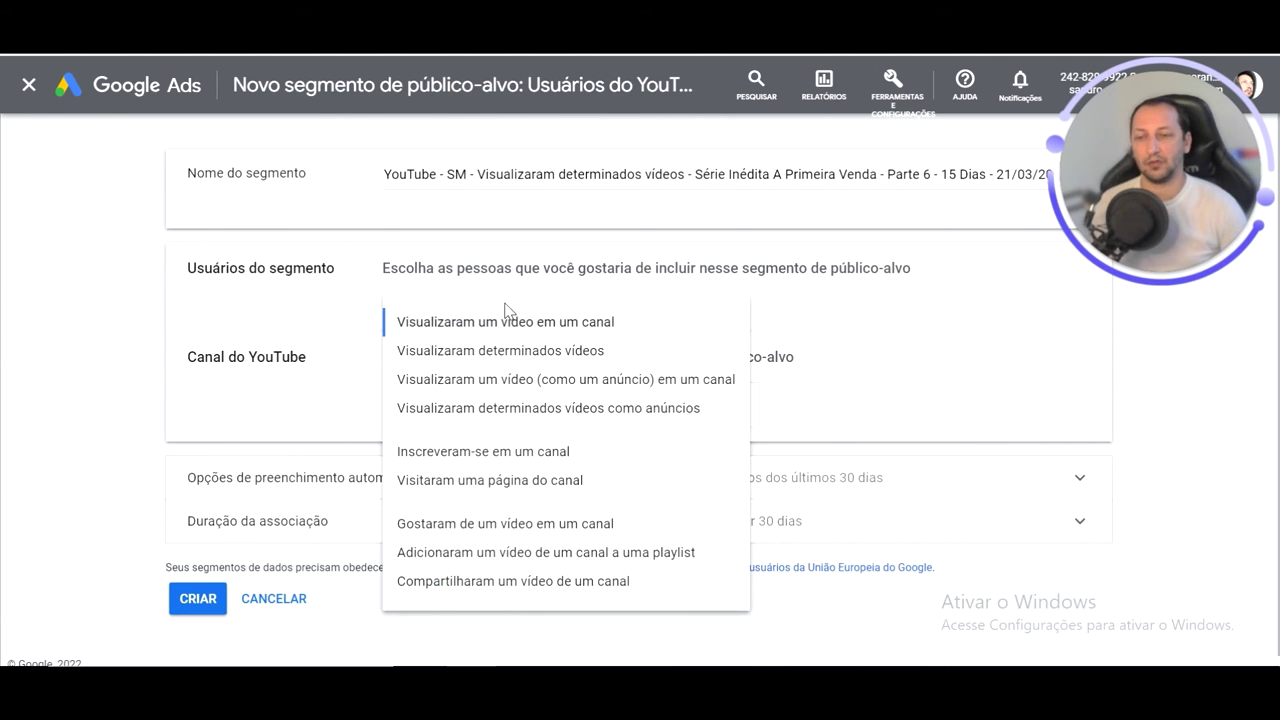
left_click(543, 355)
left_click(497, 512)
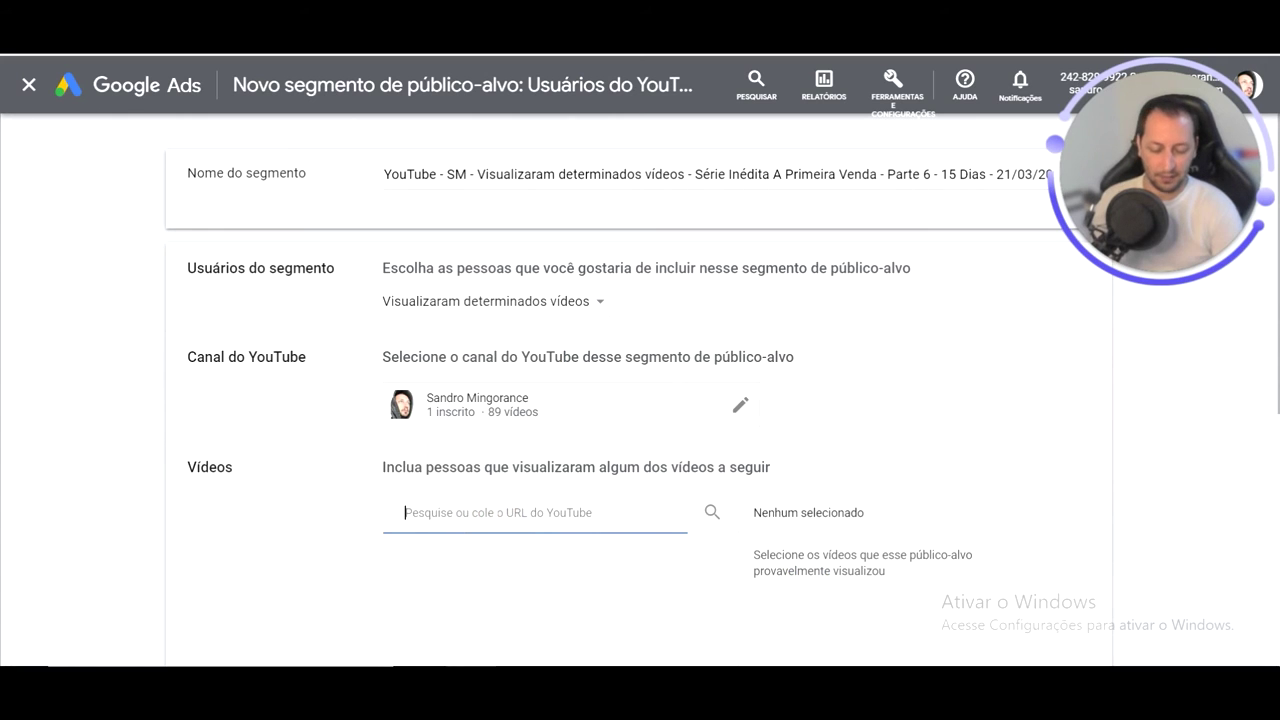
type("77")
left_click(415, 569)
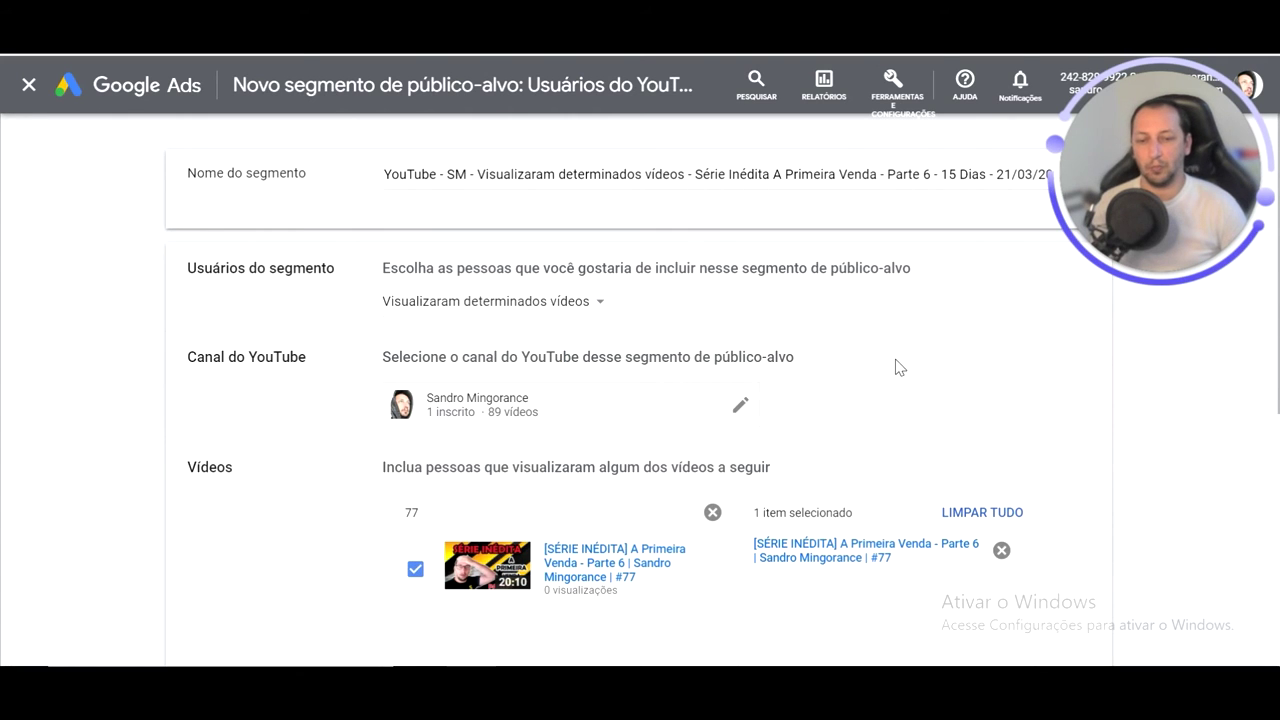
- Set the membership duration to 15 days and create the segment
scroll(906, 399, "down", 5)
left_click(577, 518)
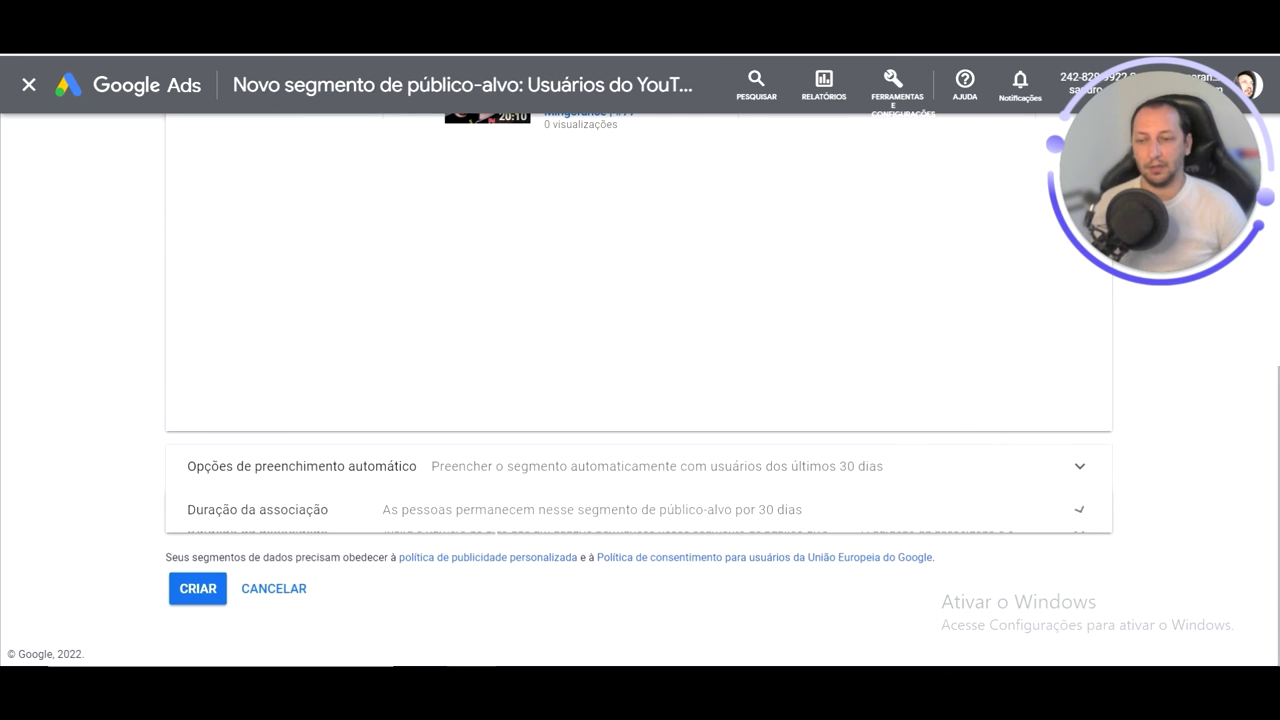
left_click(299, 561)
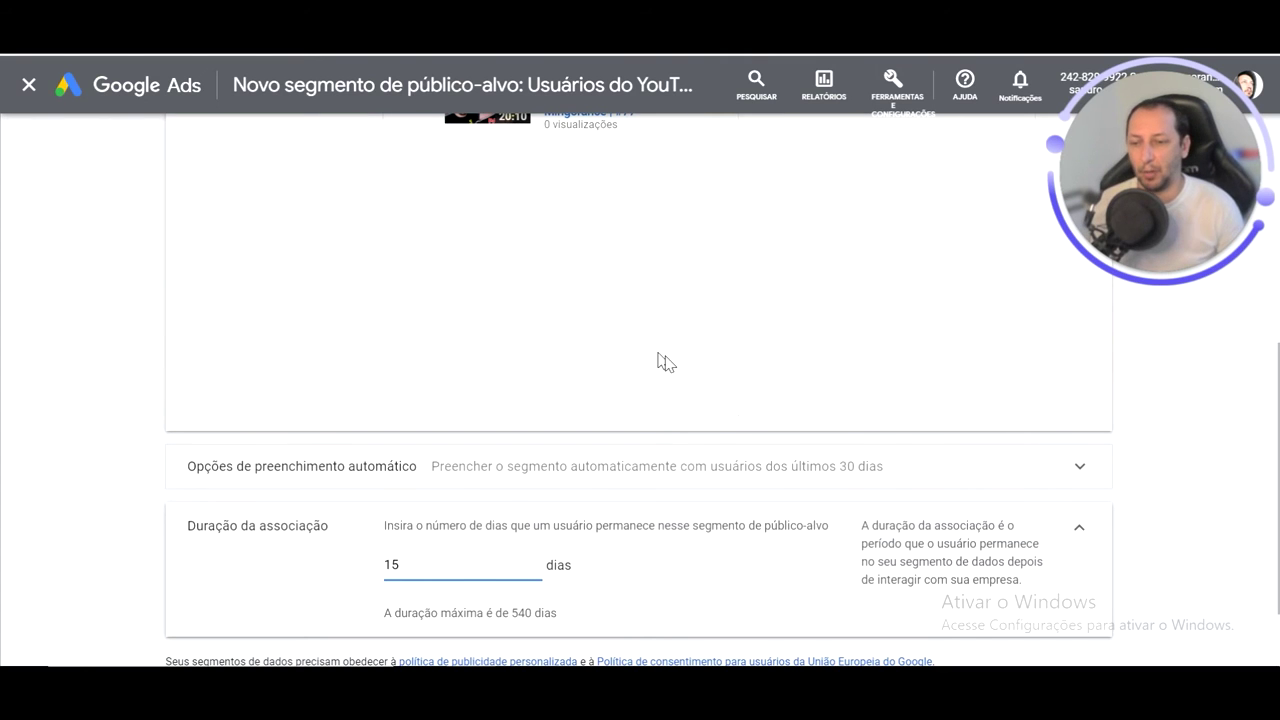
scroll(657, 360, "down", 1)
left_click(194, 588)
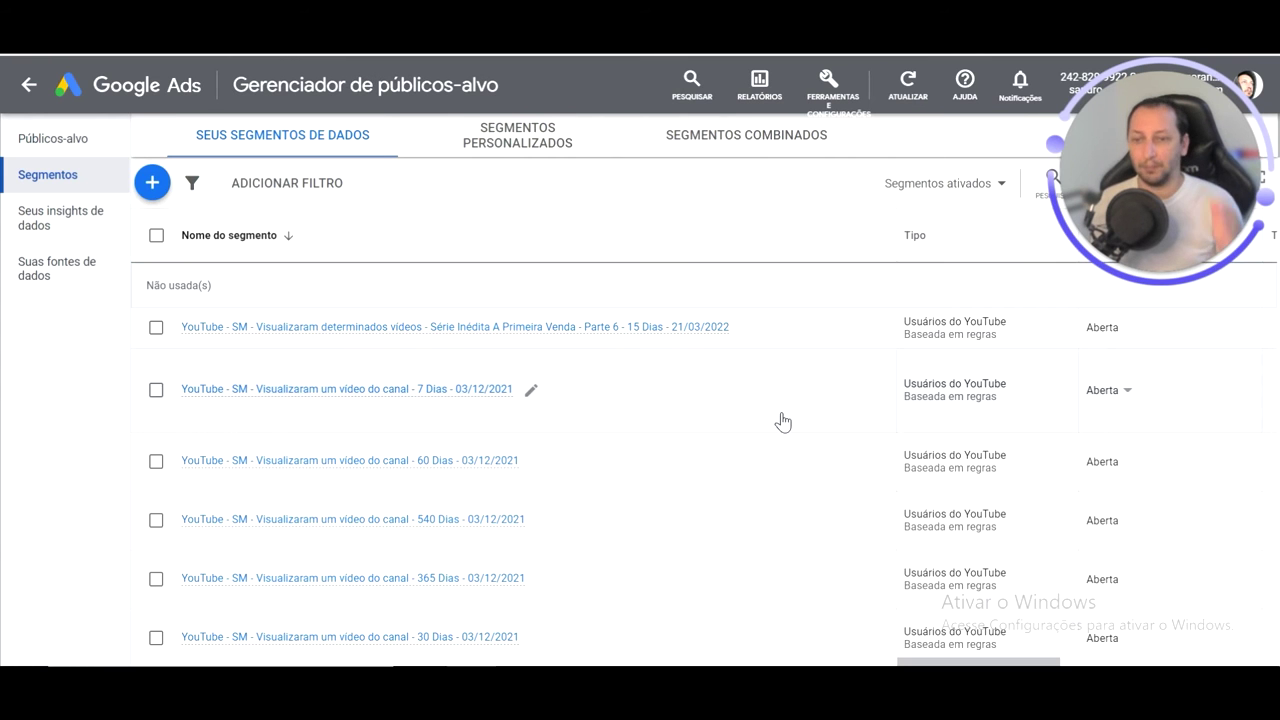
- Filter the segment list by names containing "parte 6"
mouse_move(675, 334)
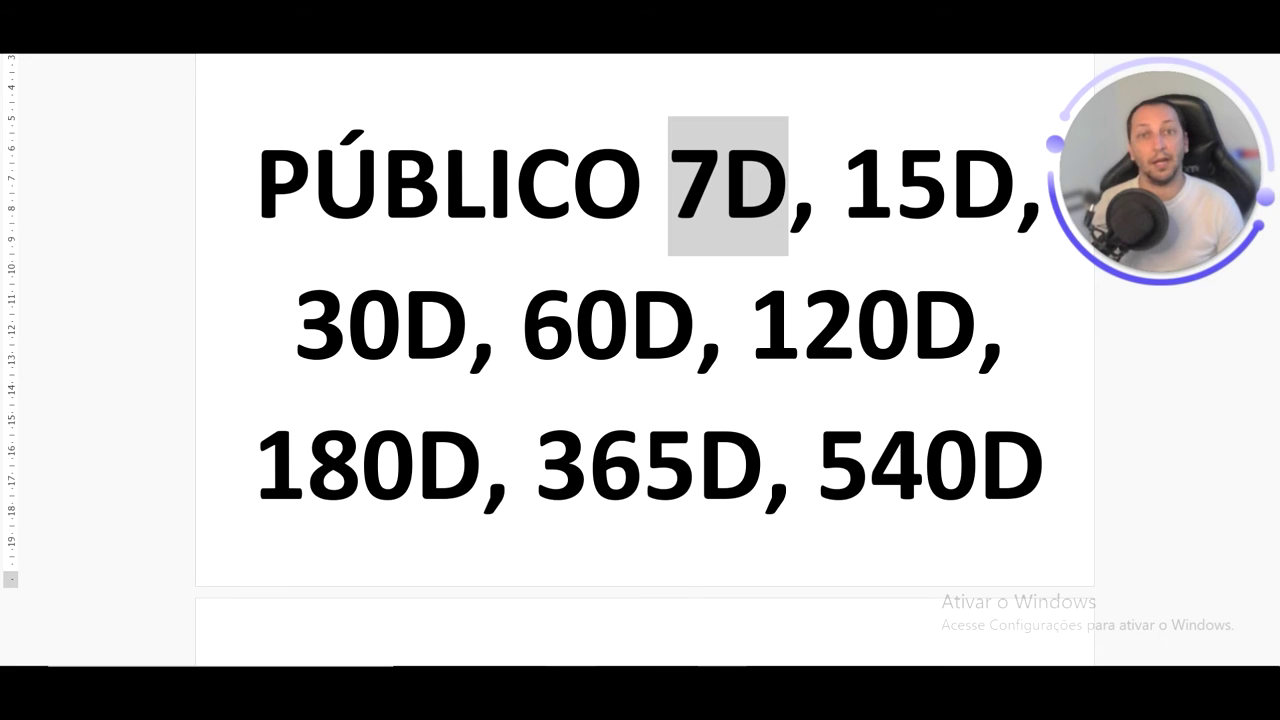
mouse_move(571, 664)
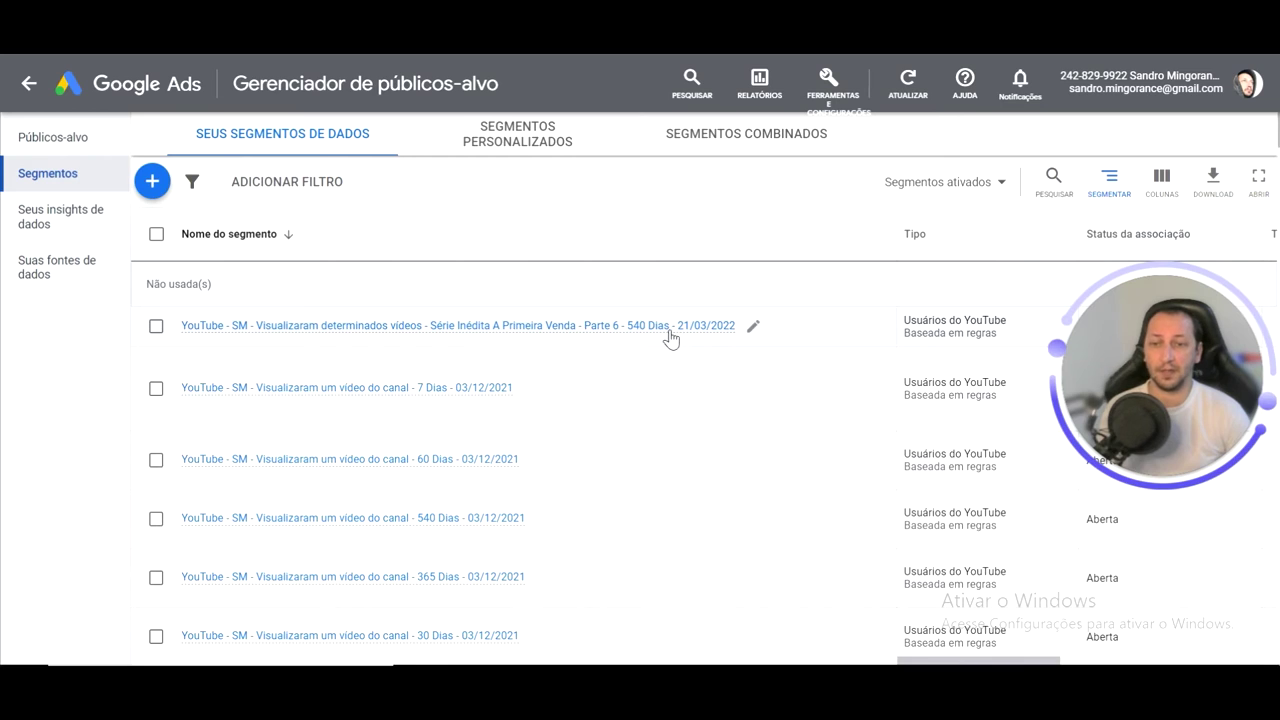
left_click(1051, 180)
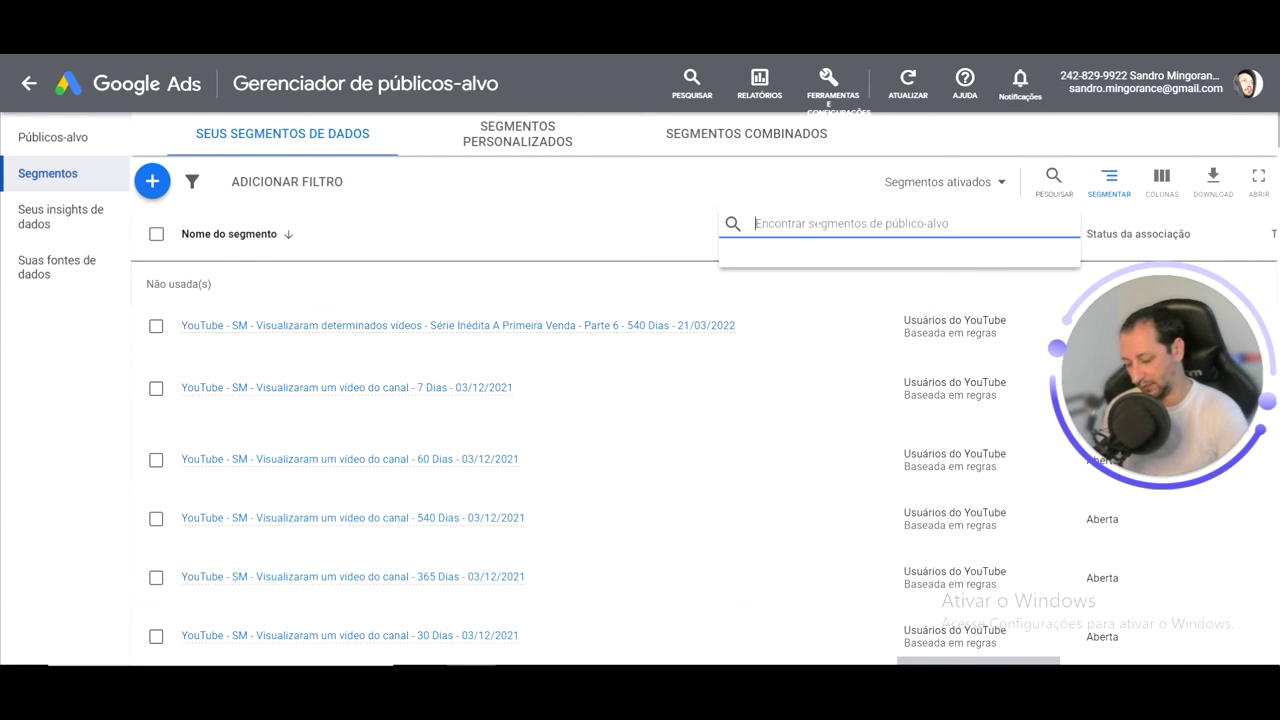
type("pa")
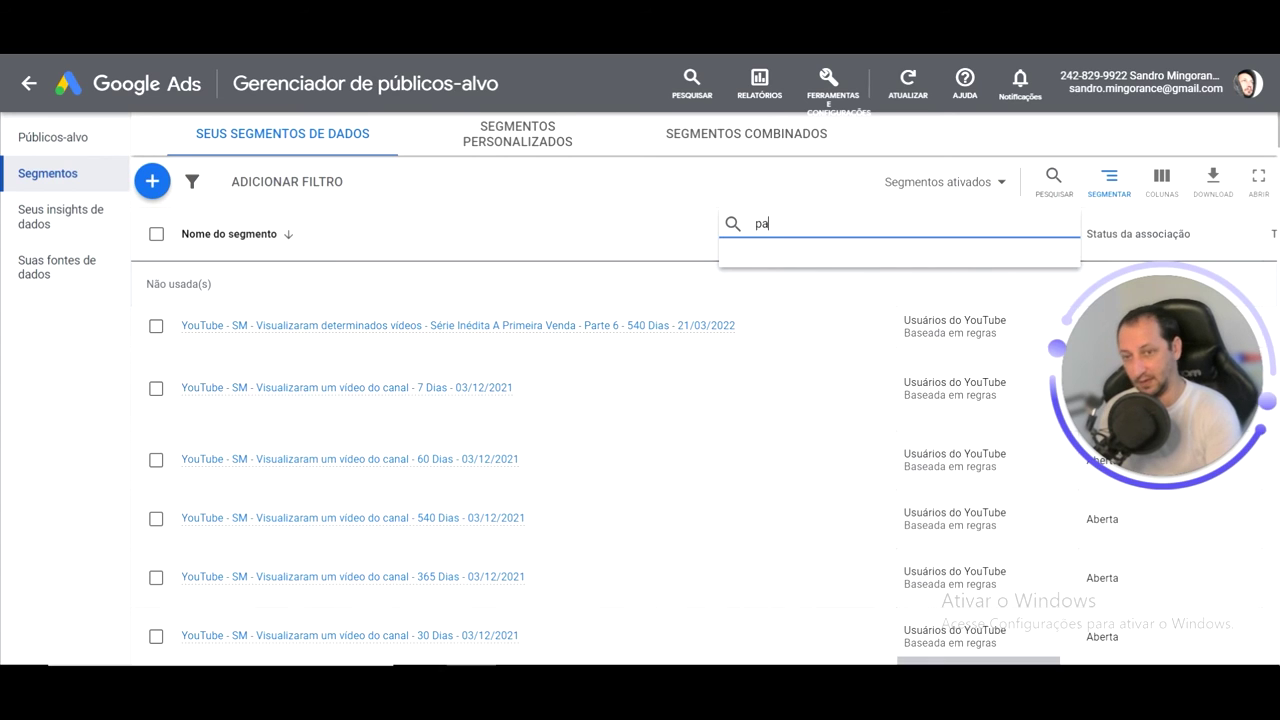
type("rte 6")
key("Return")
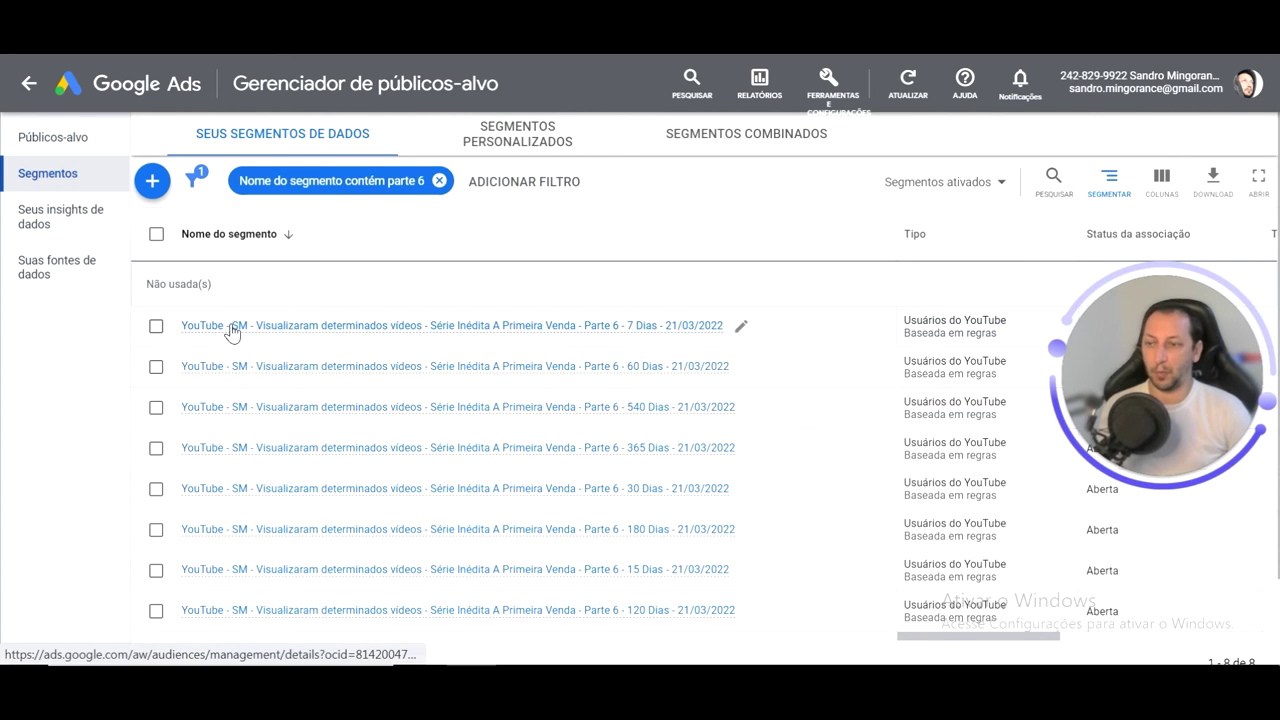
- Switch to Notepad, add "como anúncios" after "Visualizaram determinados vídeos" in the 7 Dias segment name, and copy the full name
mouse_move(263, 333)
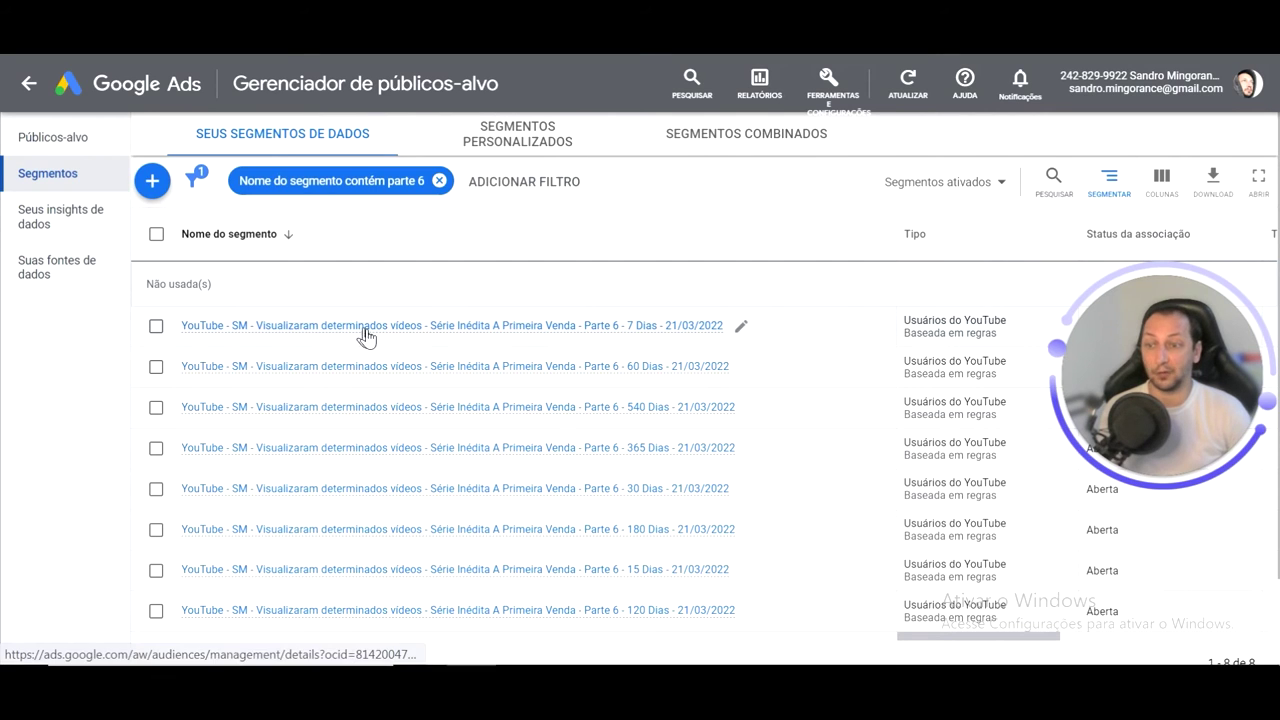
mouse_move(414, 340)
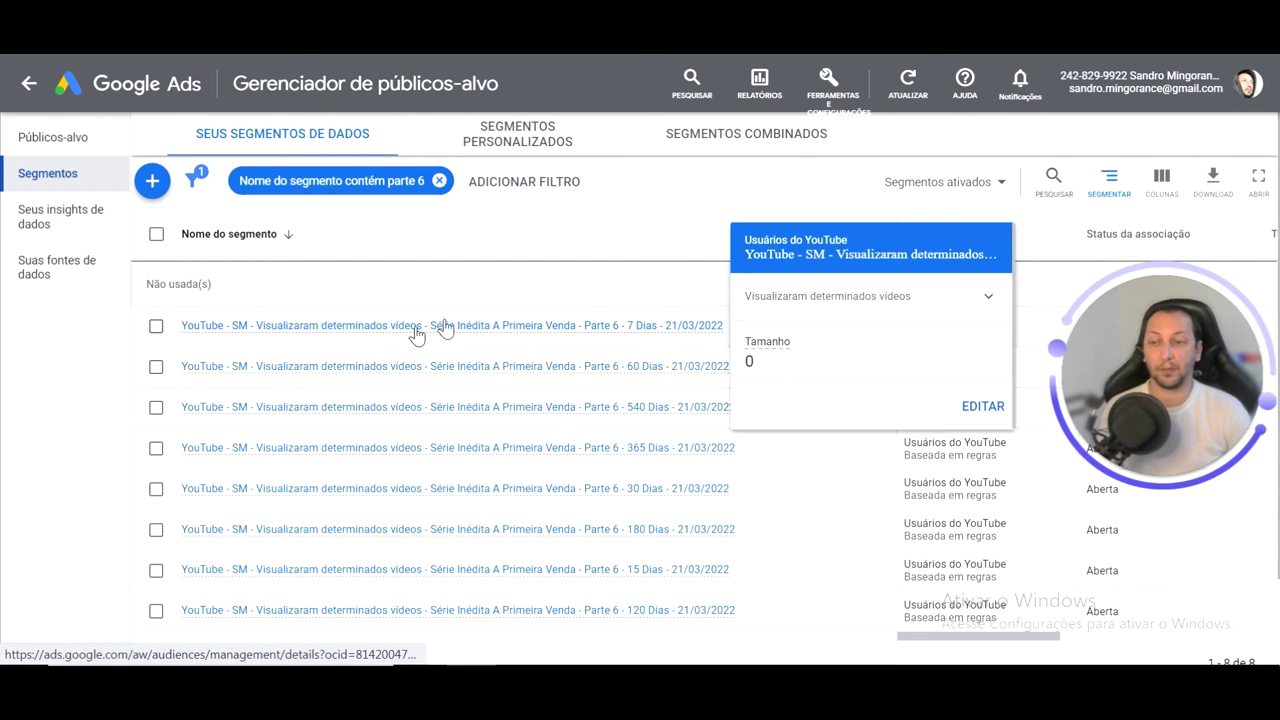
key("alt+Tab")
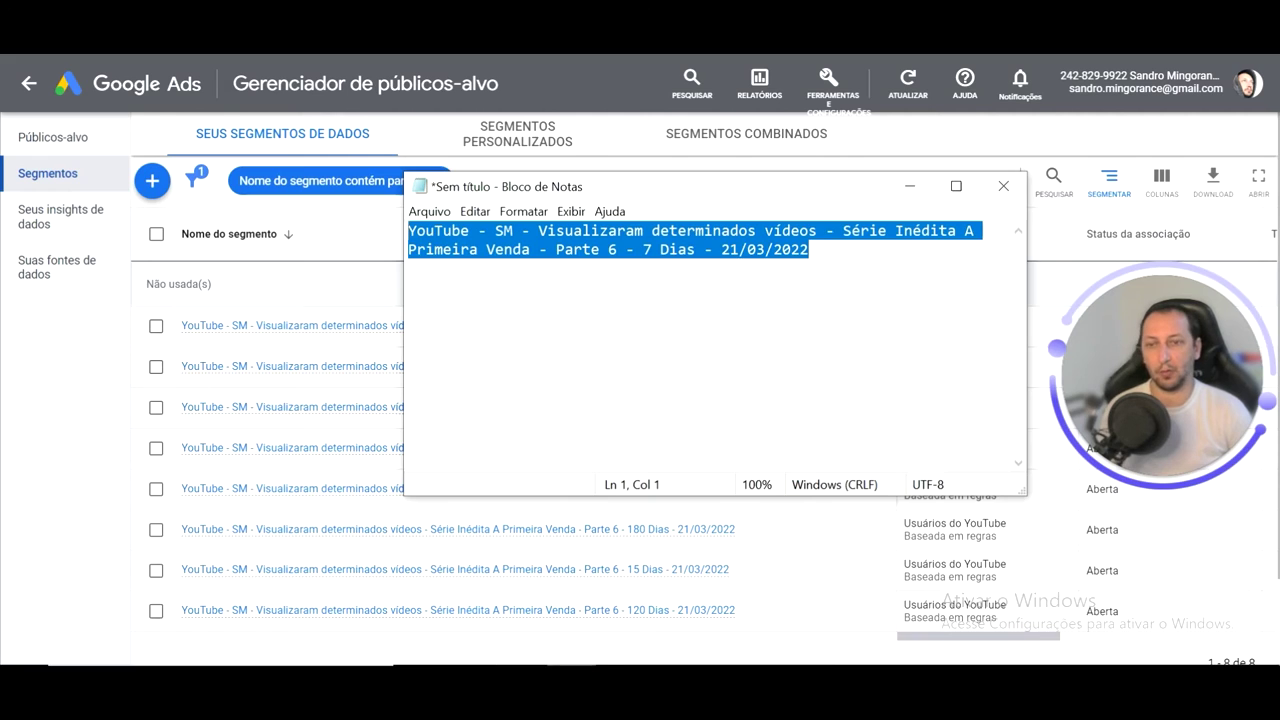
left_click(820, 233)
type("como a")
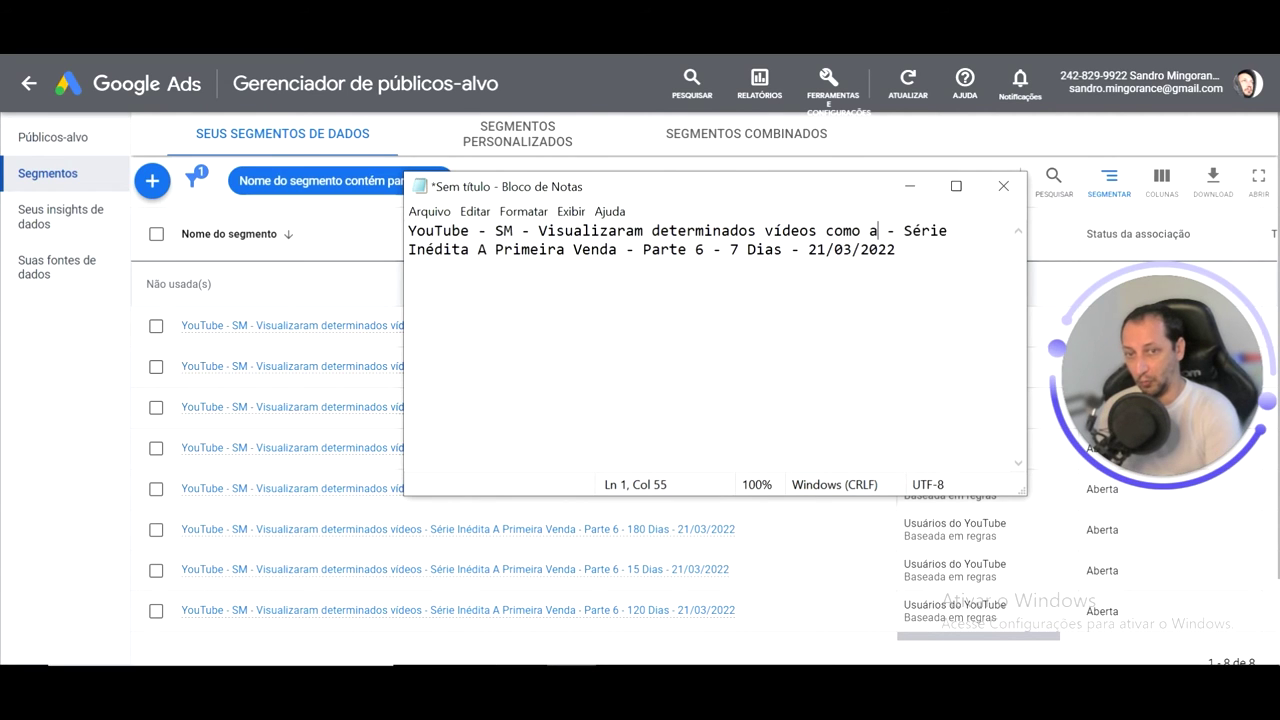
type("núncios")
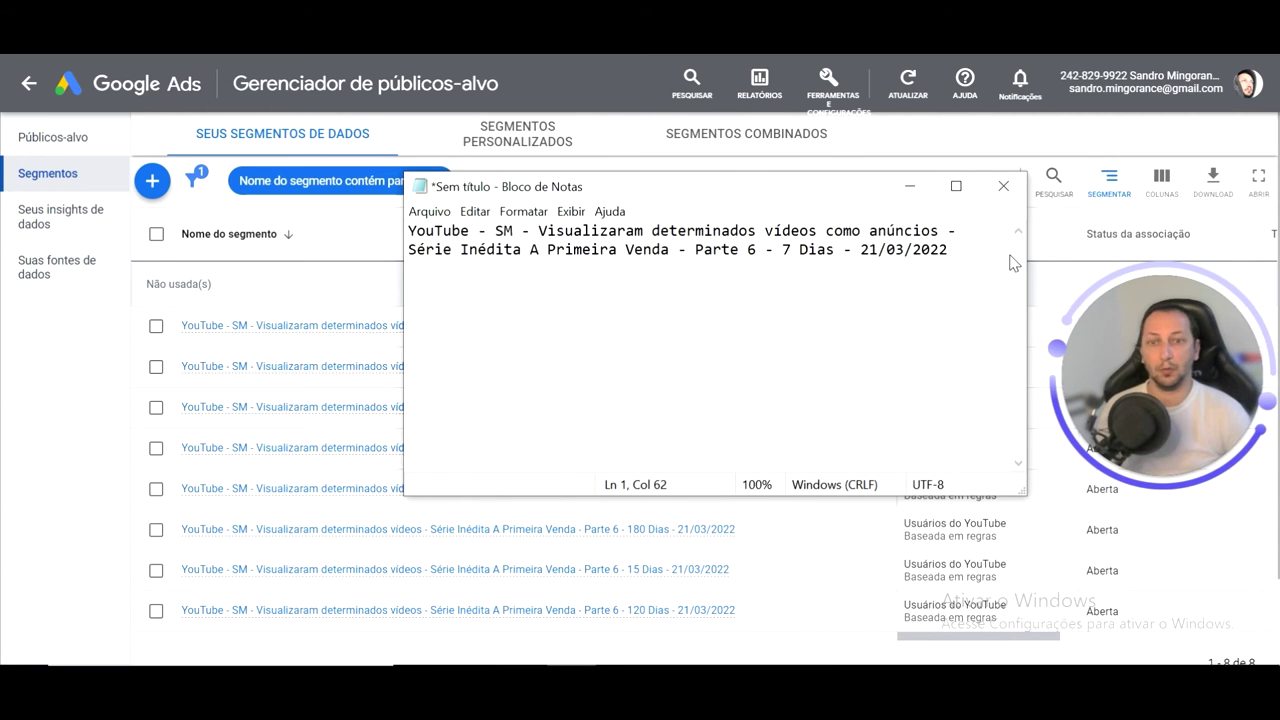
key("ctrl+a")
key("ctrl+c")
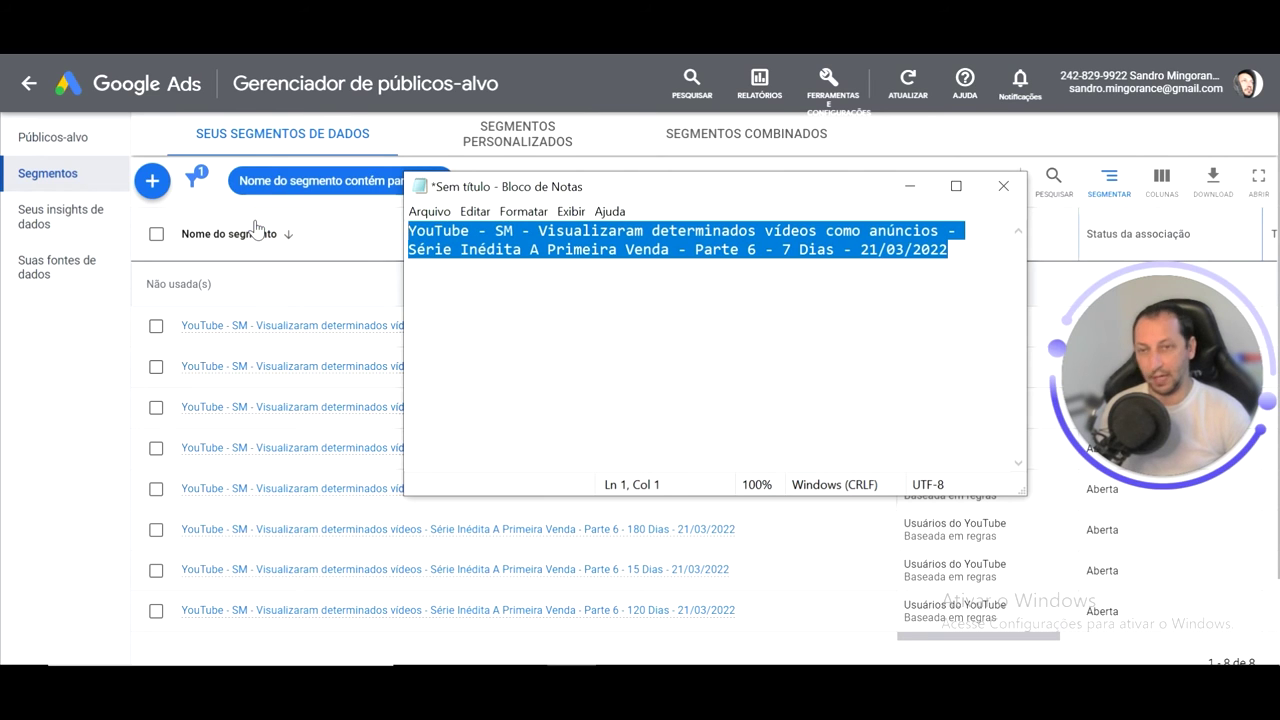
- Start a new YouTube users segment in Google Ads named with the copied "como anúncios" 7 Dias text
left_click(152, 180)
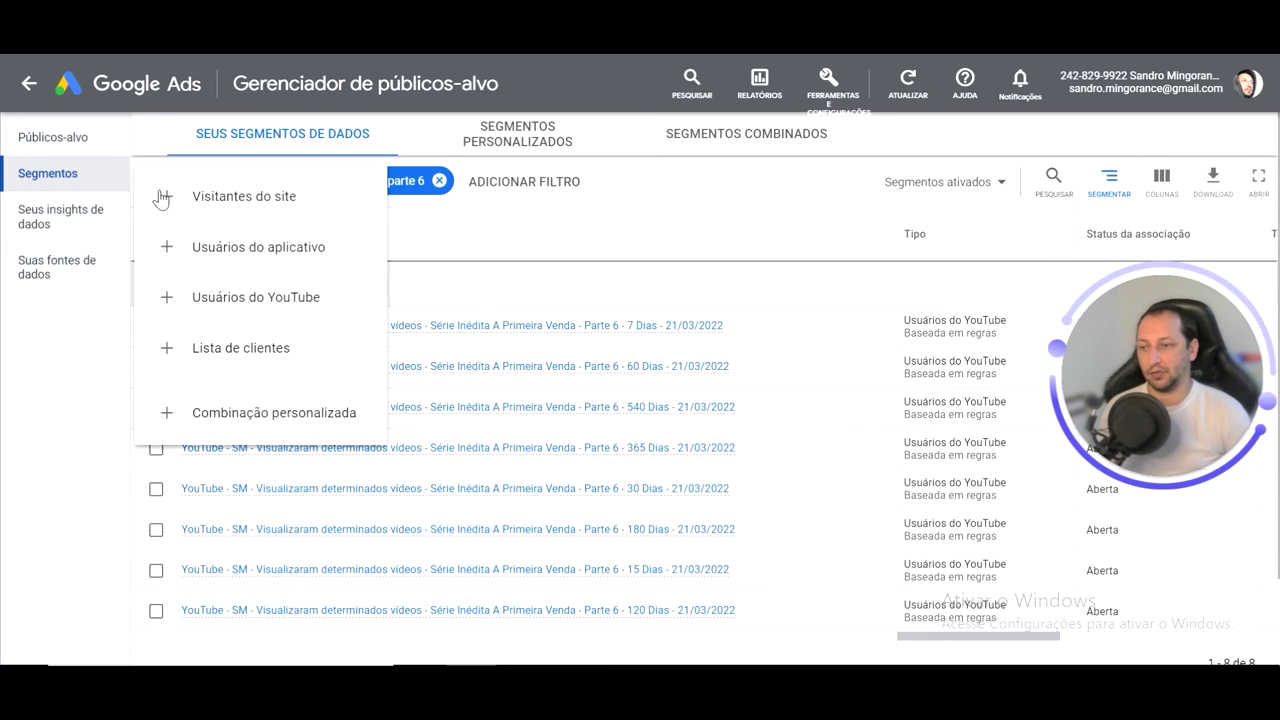
left_click(278, 315)
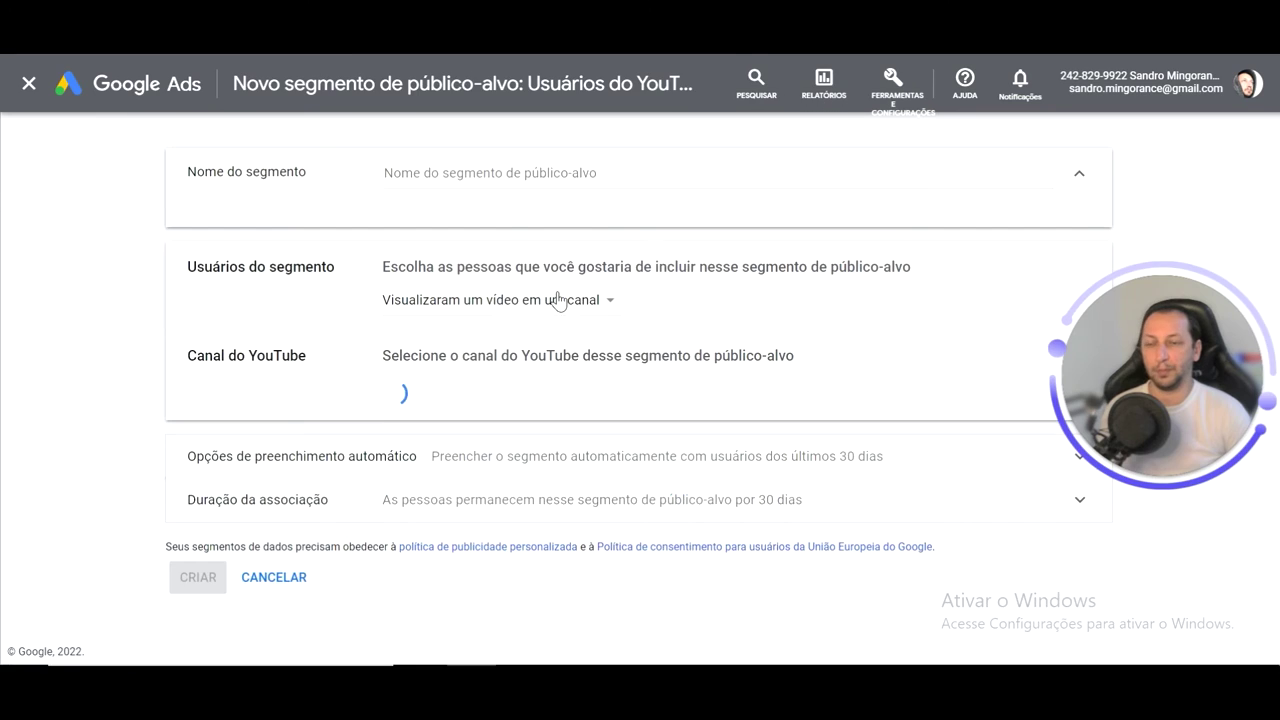
key("ctrl+v")
- Set the 7 Dias segment to "Visualizaram determinados vídeos como anúncios" and select the Parte 6 video #77 by searching 77
left_click(571, 300)
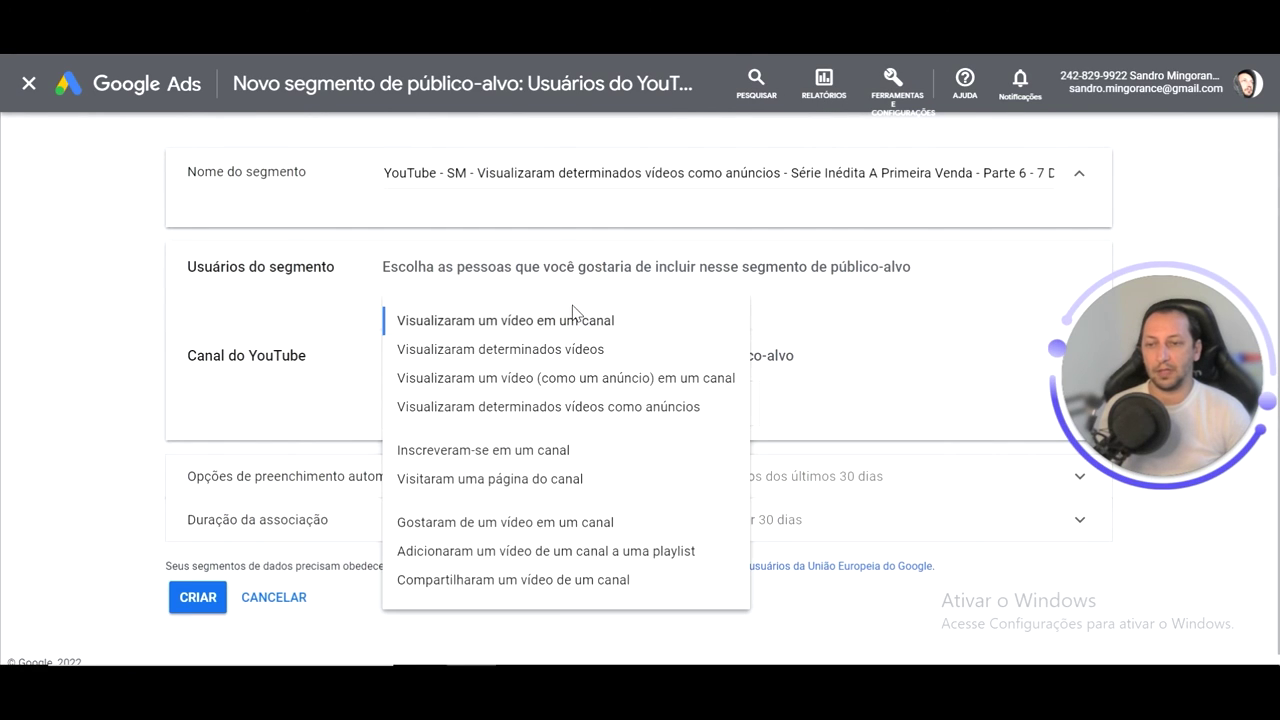
left_click(620, 414)
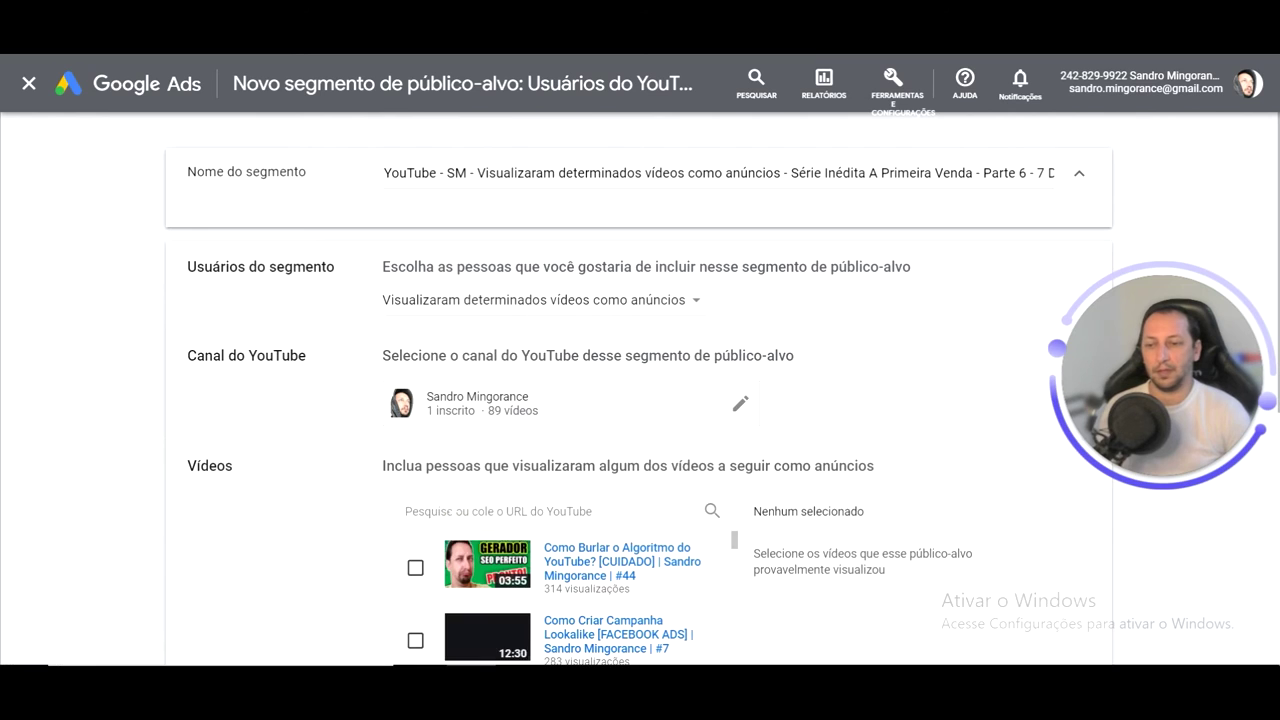
type("77")
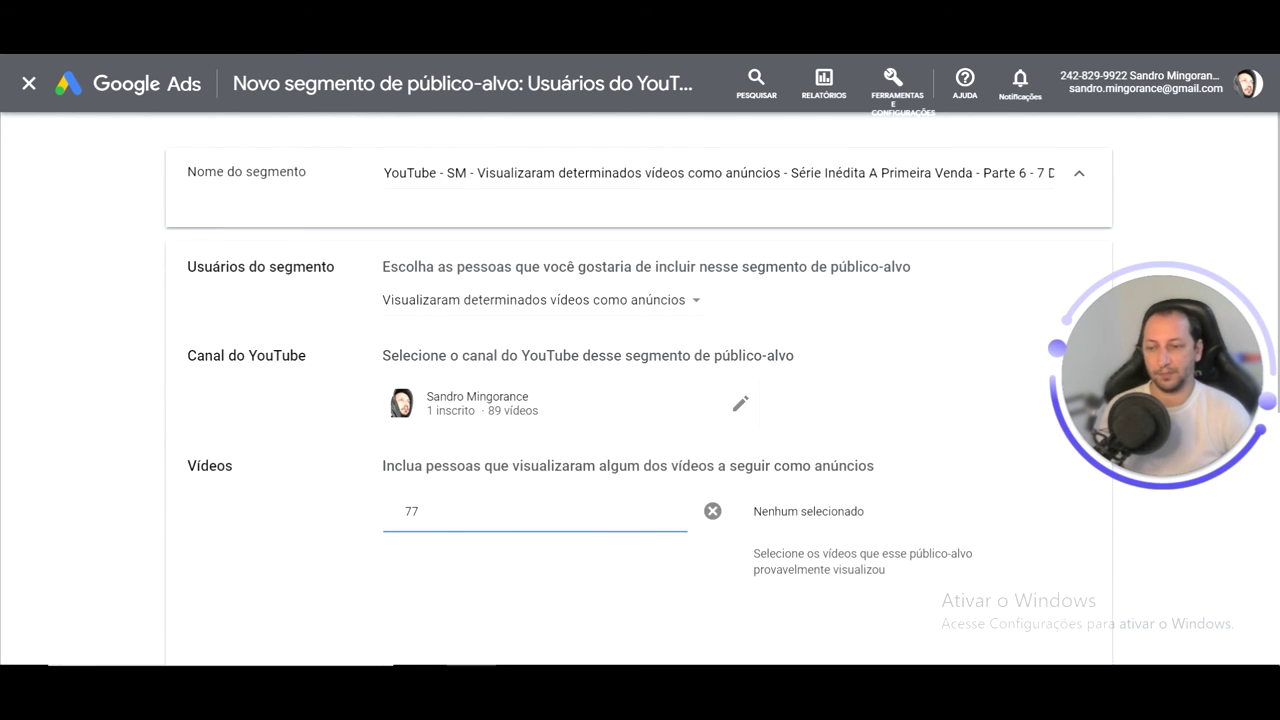
left_click(596, 562)
- Set the membership duration to 7 days and create the segment
scroll(955, 313, "down", 5)
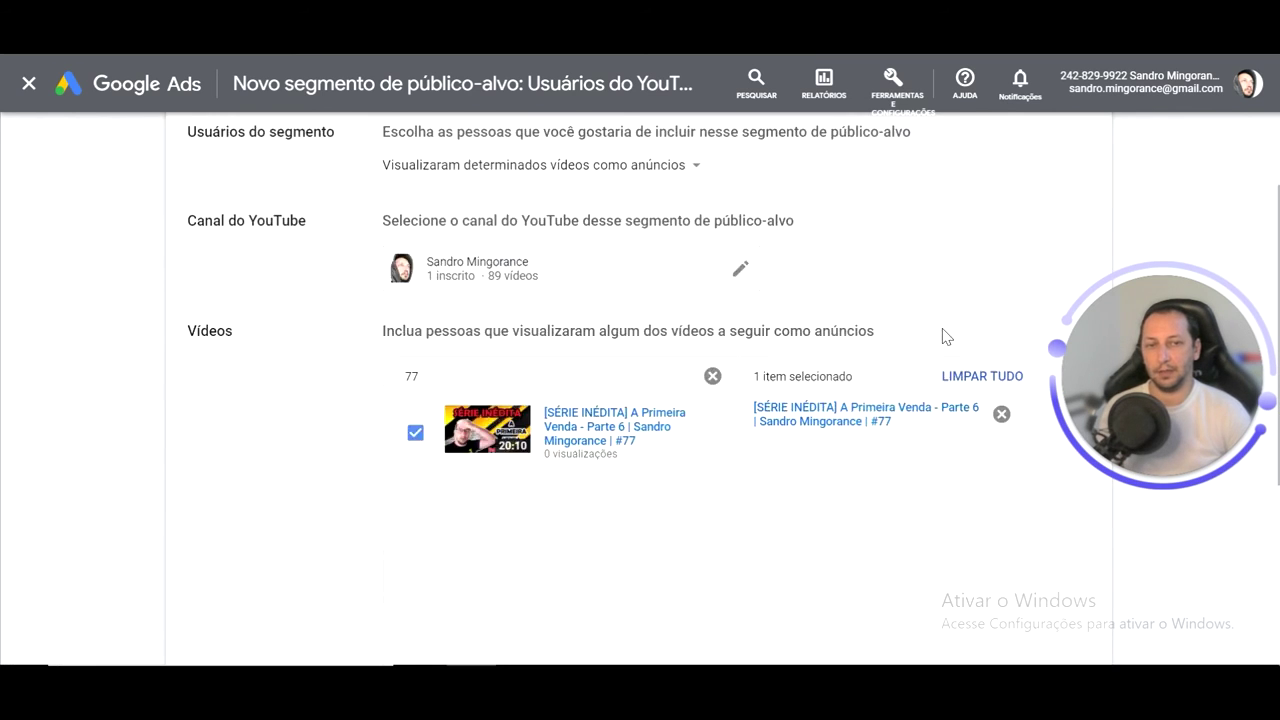
left_click(450, 518)
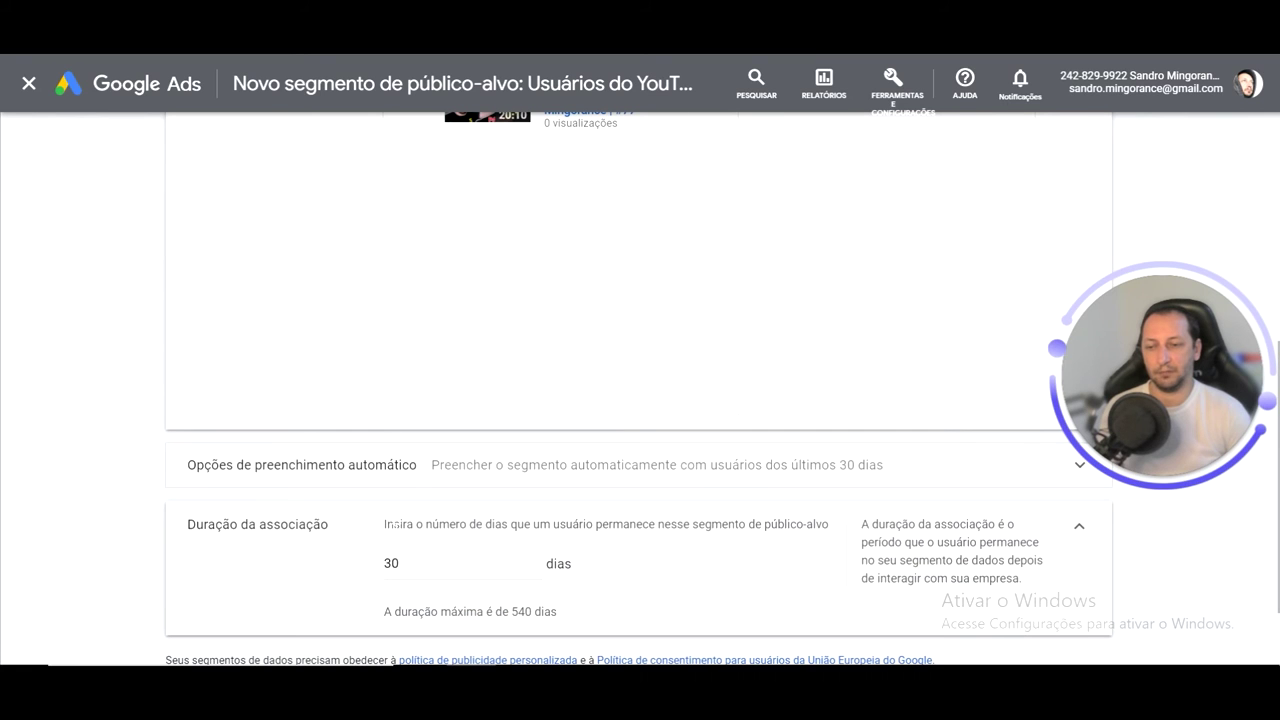
double_click(392, 563)
type("7")
scroll(420, 594, "down", 1)
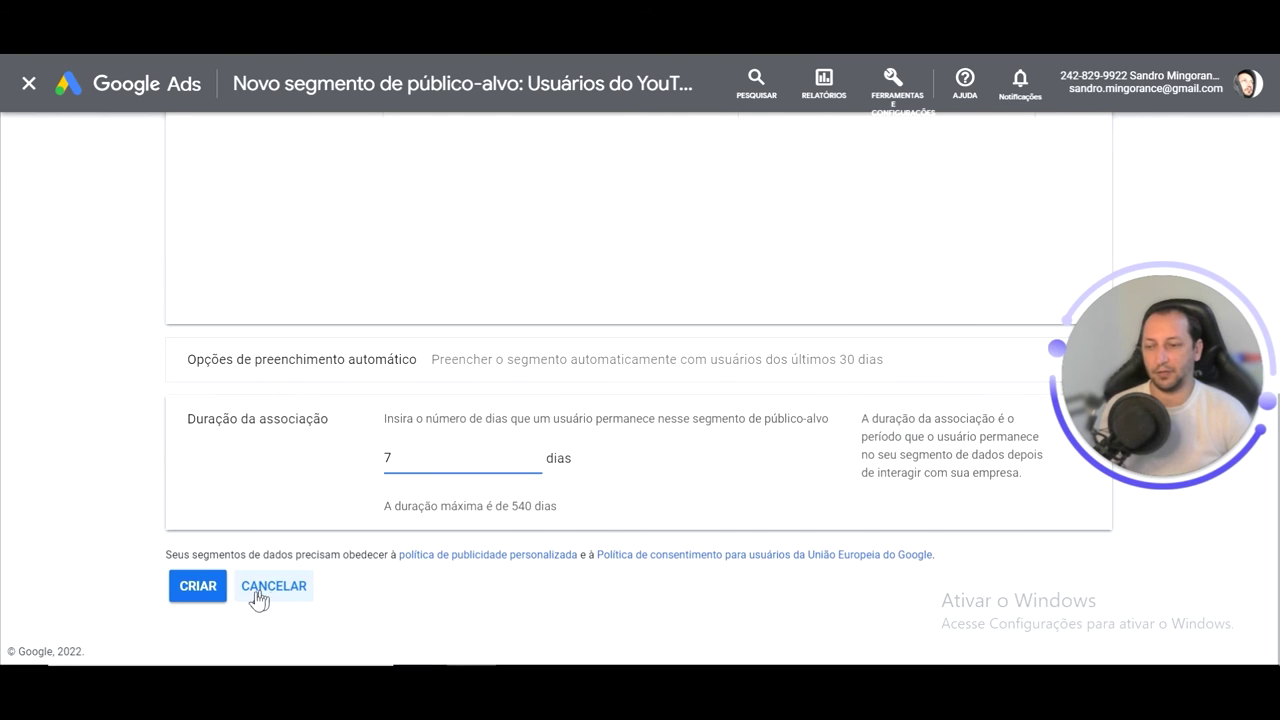
left_click(205, 590)
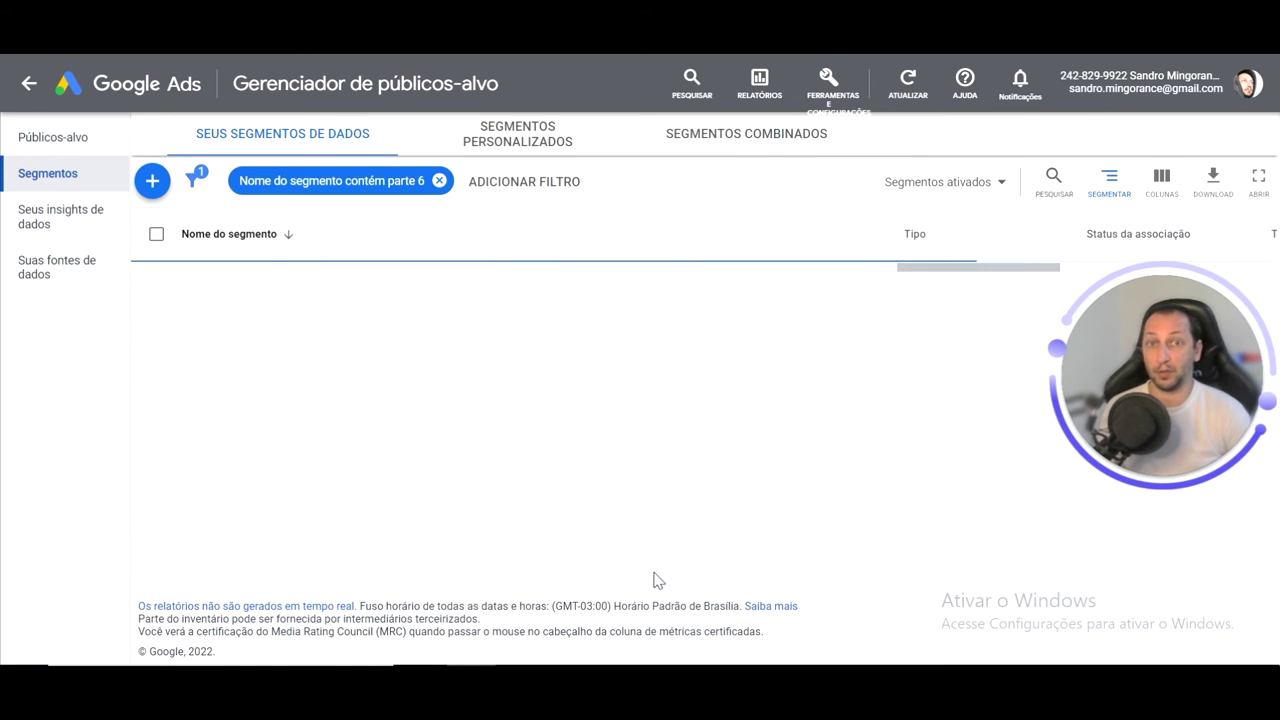
- Start another YouTube users segment with the copied "como anúncios" name, changing its duration part to "15 Dias"
left_click(155, 186)
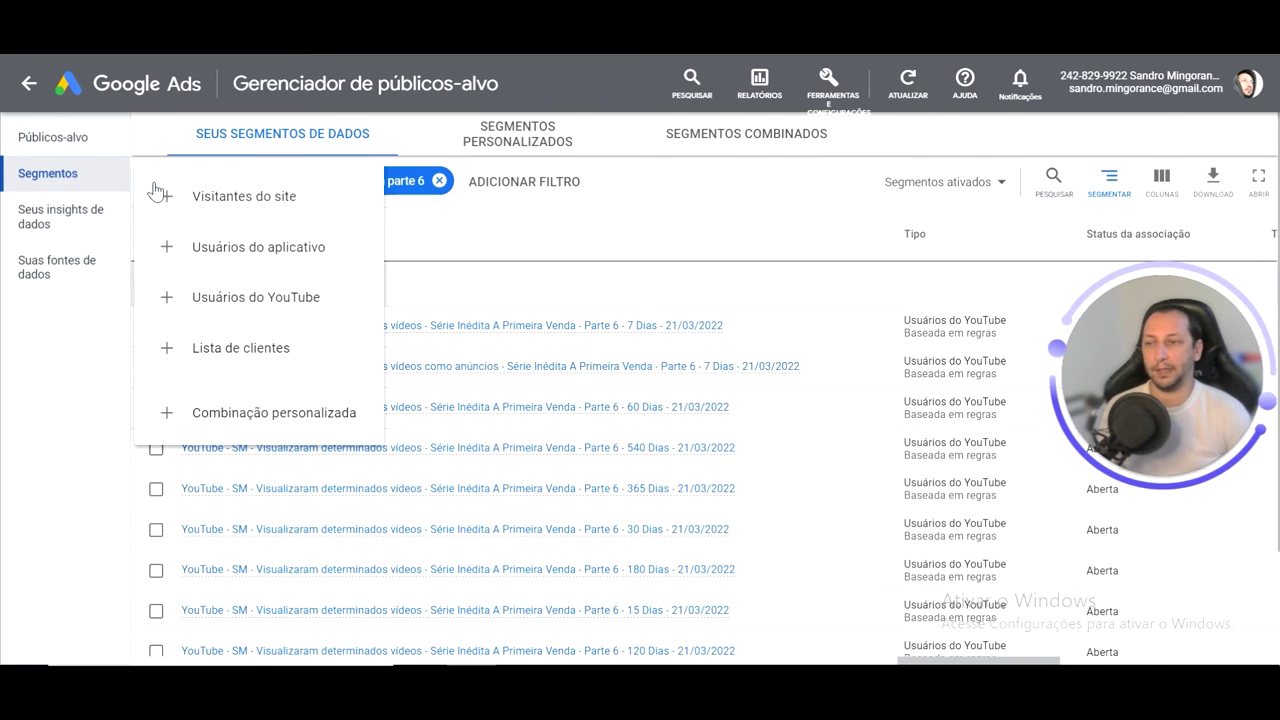
left_click(228, 297)
left_click(514, 174)
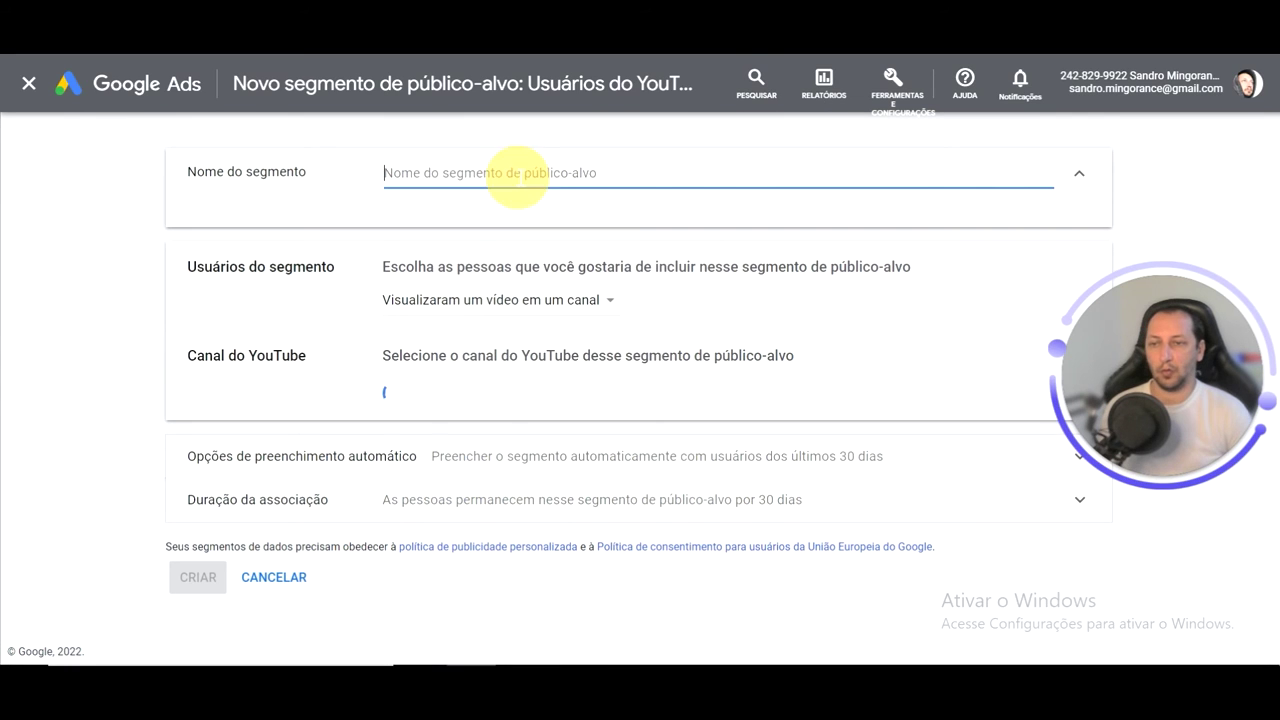
type("Visualizaram determinados vídeos como anúncios - Série Inédita A Primeira Venda - Parte 6 - 7 Dias - 21/03/2022")
double_click(938, 173)
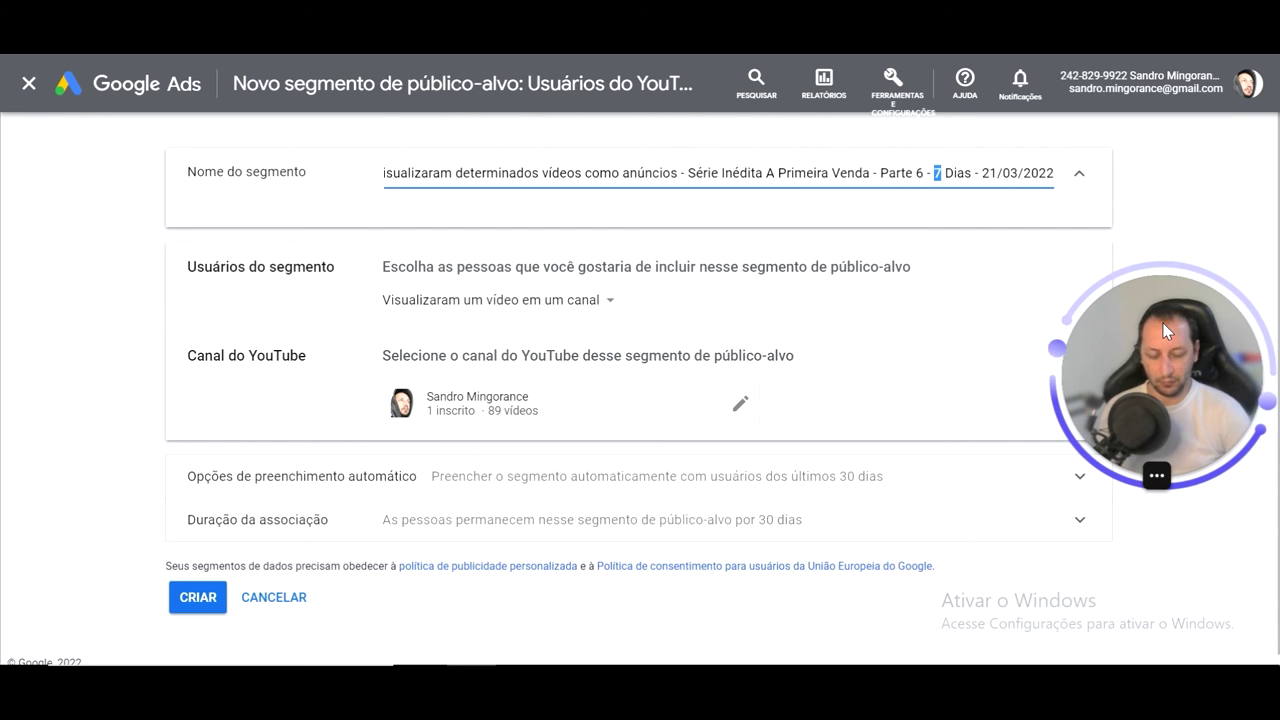
type("15")
- Set the 15 Dias segment to "Visualizaram determinados vídeos como anúncios" and select the Parte 6 video #77 by searching 77
left_click(491, 299)
left_click(500, 354)
left_click(506, 304)
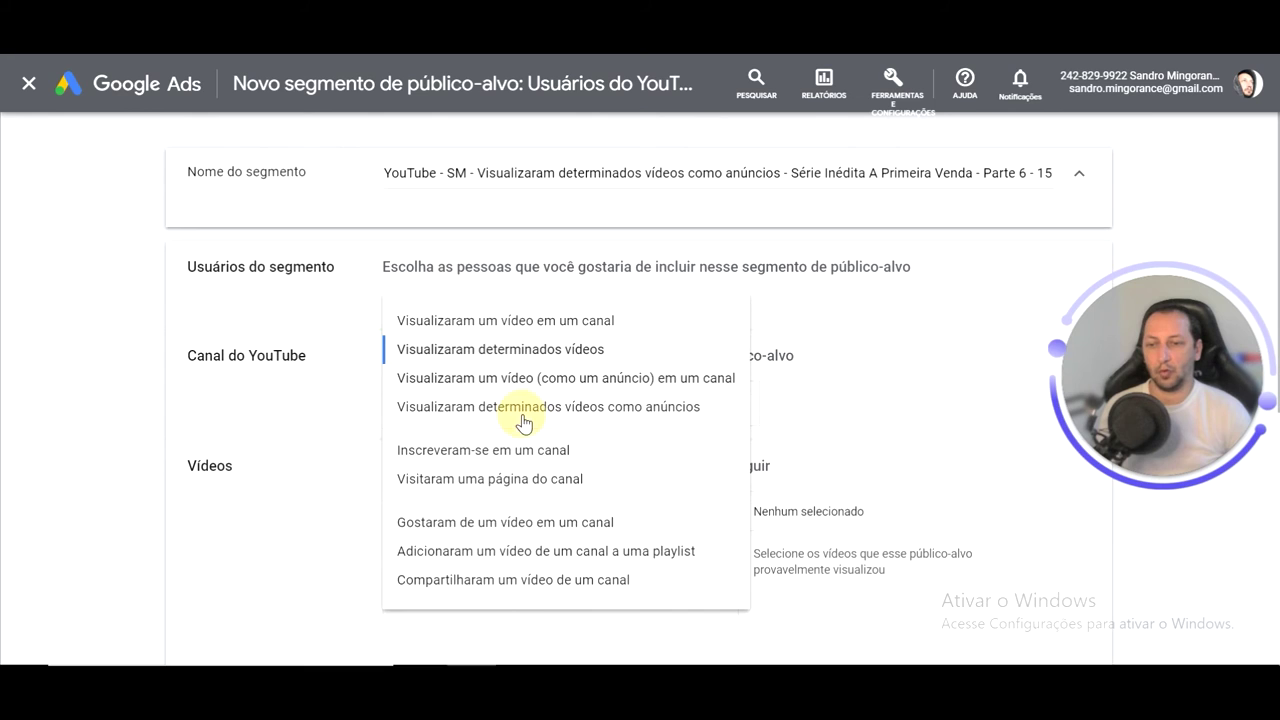
left_click(522, 420)
left_click(514, 508)
type("77")
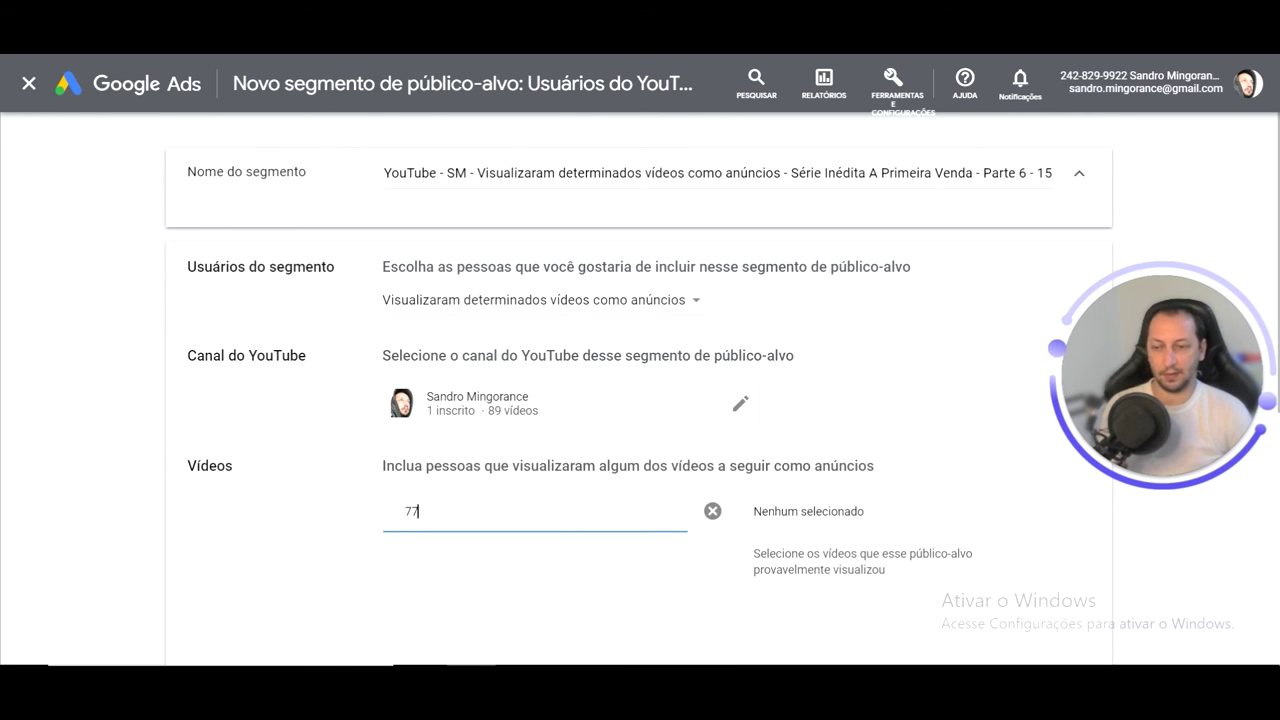
scroll(551, 340, "down", 3)
left_click(540, 310)
- Set the "como anúncios" segment's membership duration to 15 days and create it
scroll(757, 443, "down", 2)
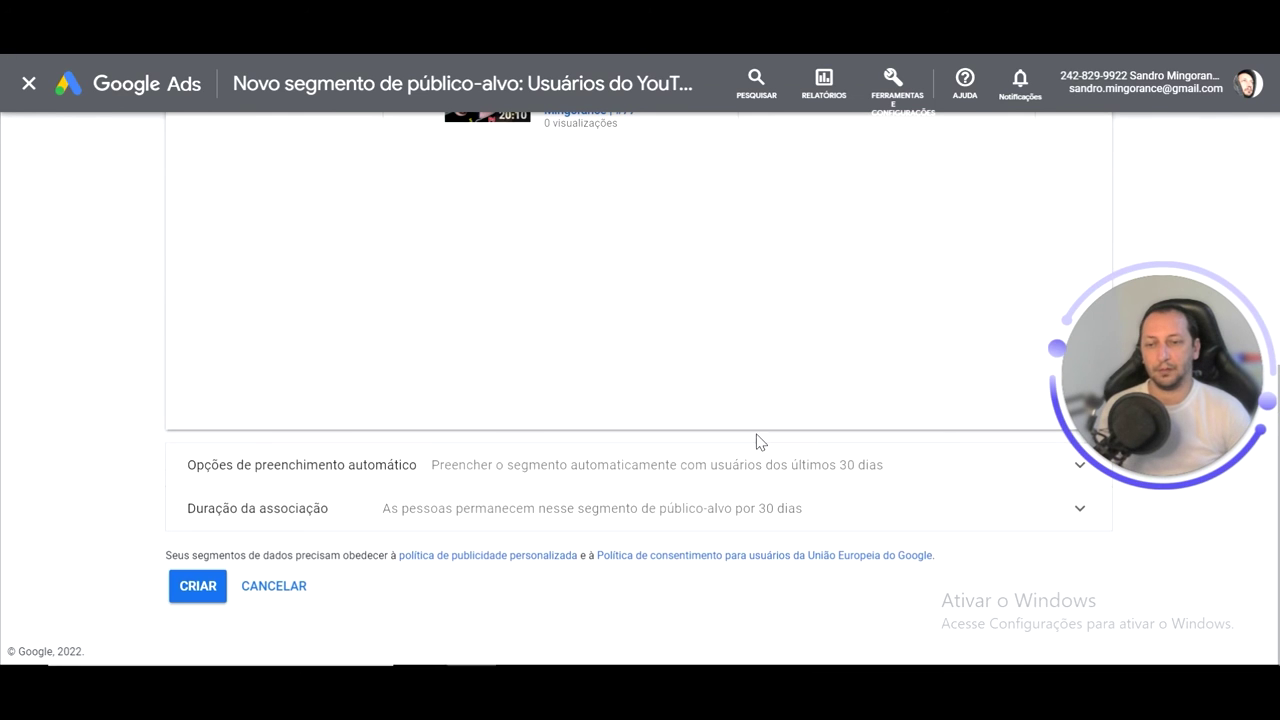
left_click(655, 515)
double_click(392, 558)
type("15")
left_click(190, 592)
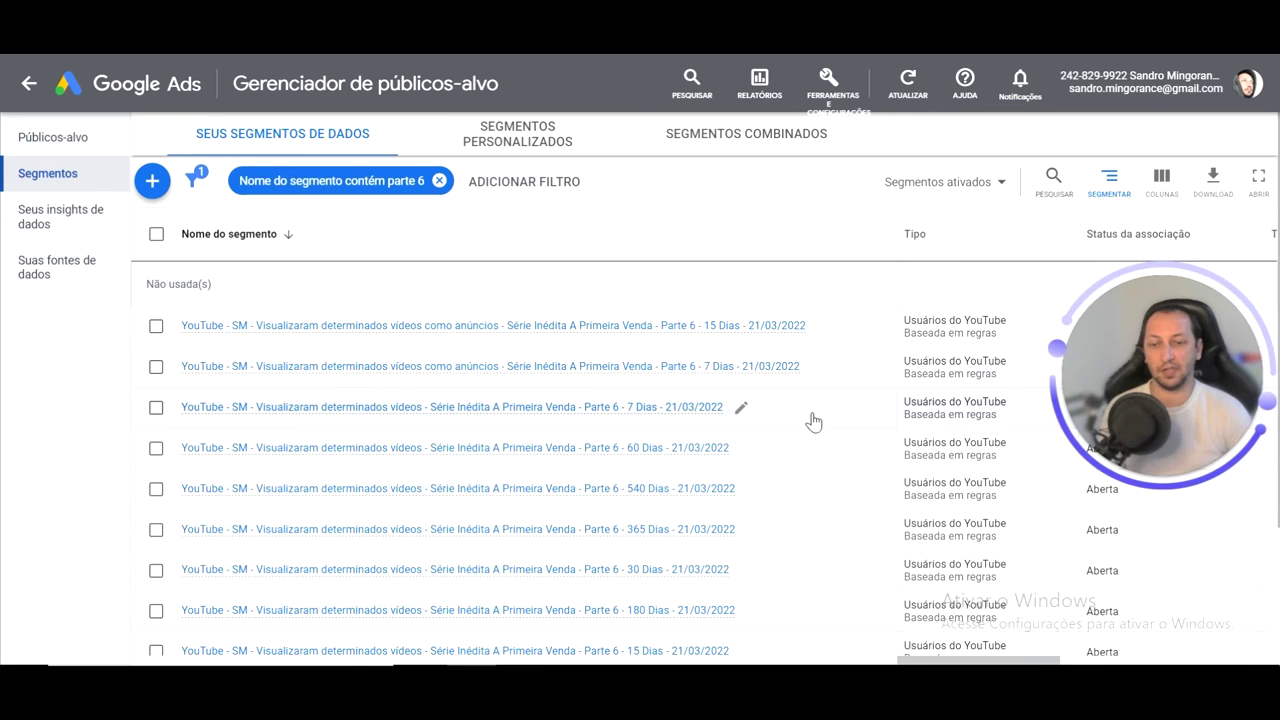
- Review the filtered "parte 6" segments, checking their names, durations and audience size columns
scroll(805, 432, "down", 3)
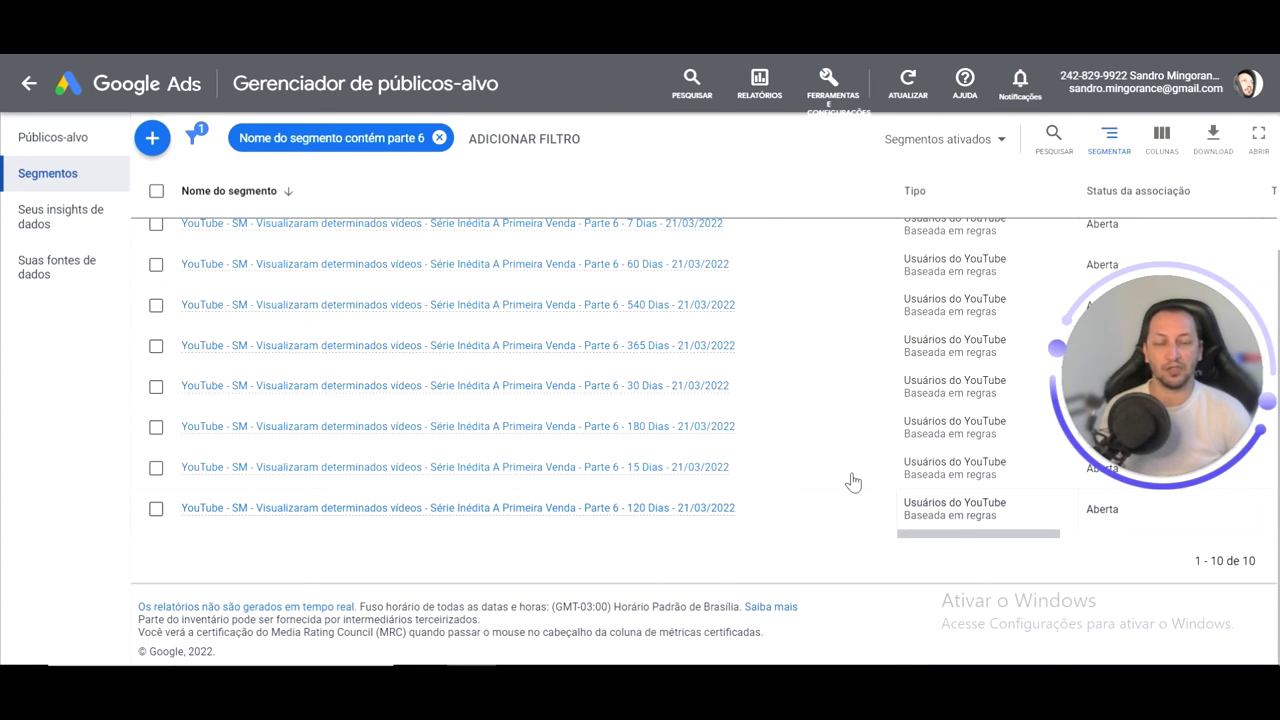
scroll(849, 470, "up", 3)
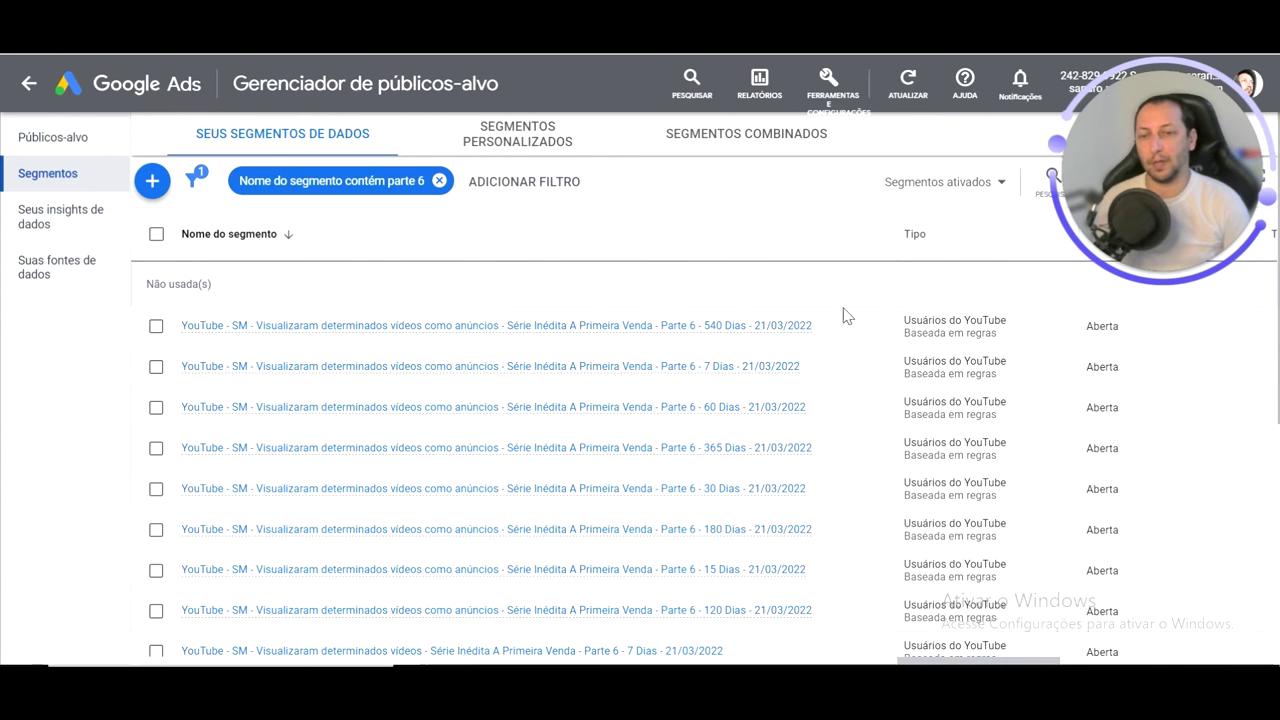
scroll(740, 335, "down", 5)
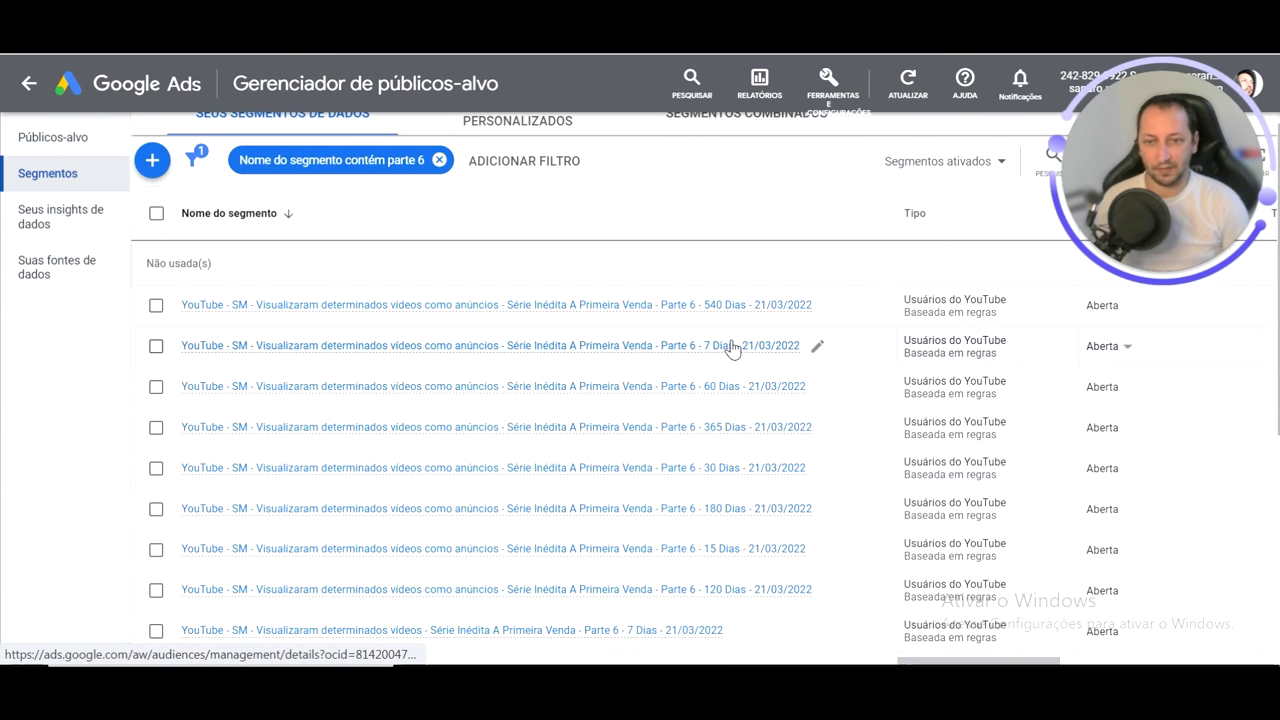
left_click_drag(738, 553, 730, 392)
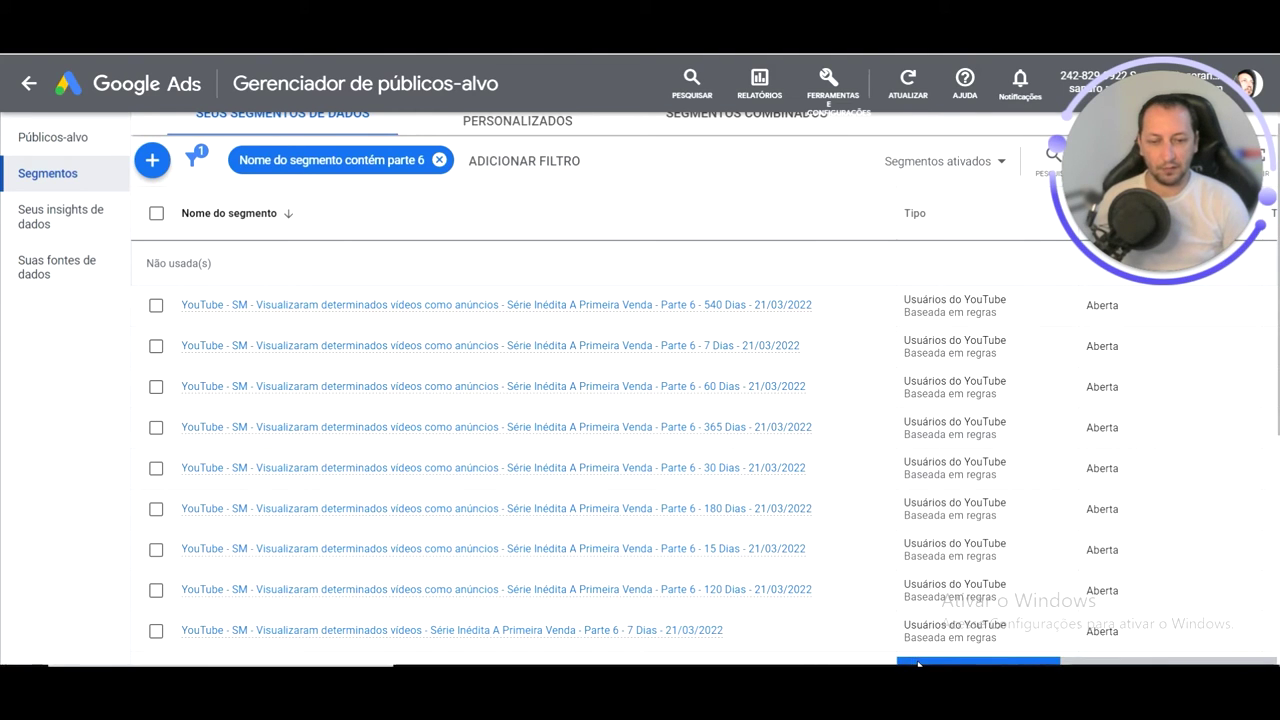
left_click_drag(918, 665, 1029, 665)
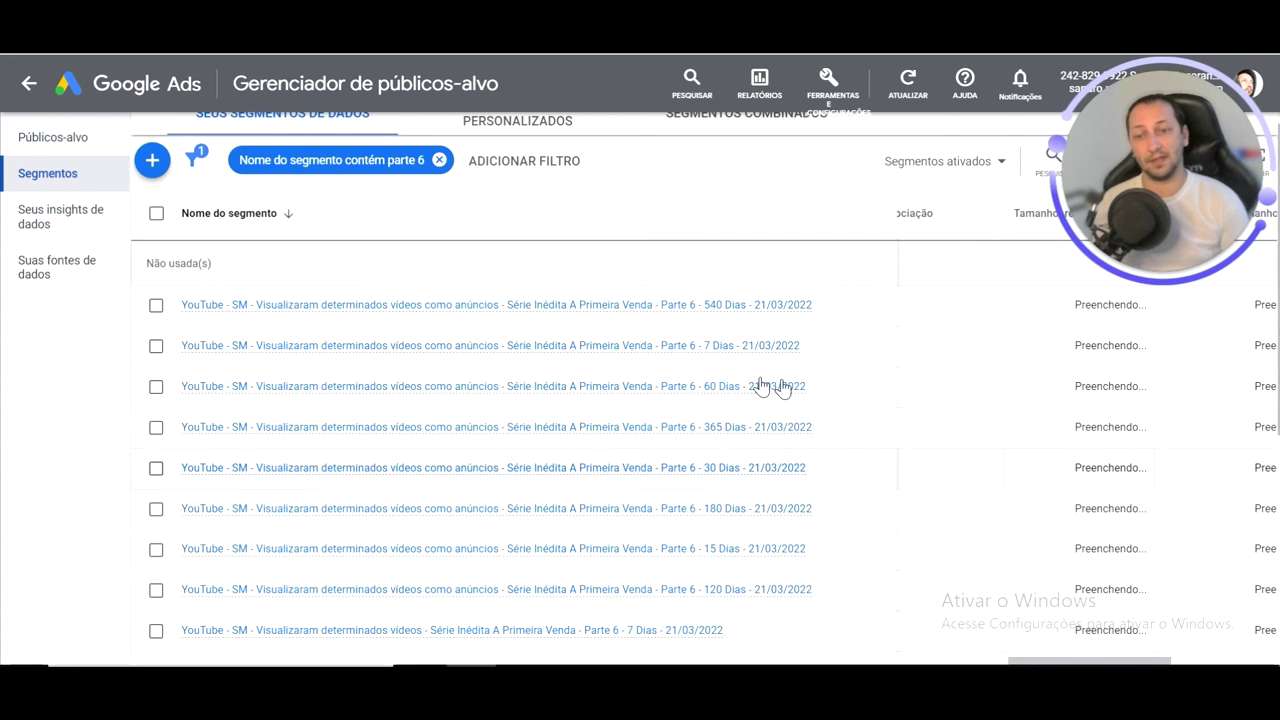
mouse_move(749, 353)
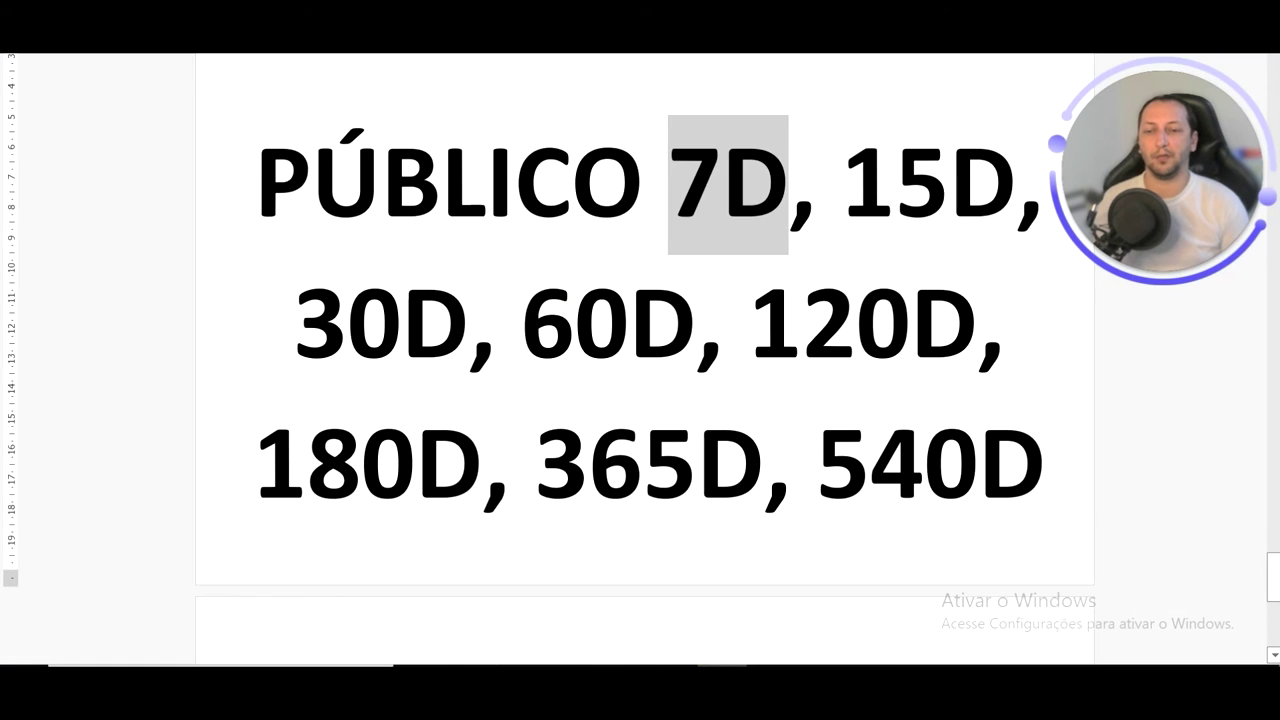
- Read the notes document down to "COMPLETO COMBINAÇÃO PERSONALIZADA" and switch back to Google Ads
scroll(797, 405, "down", 8)
scroll(797, 405, "down", 3)
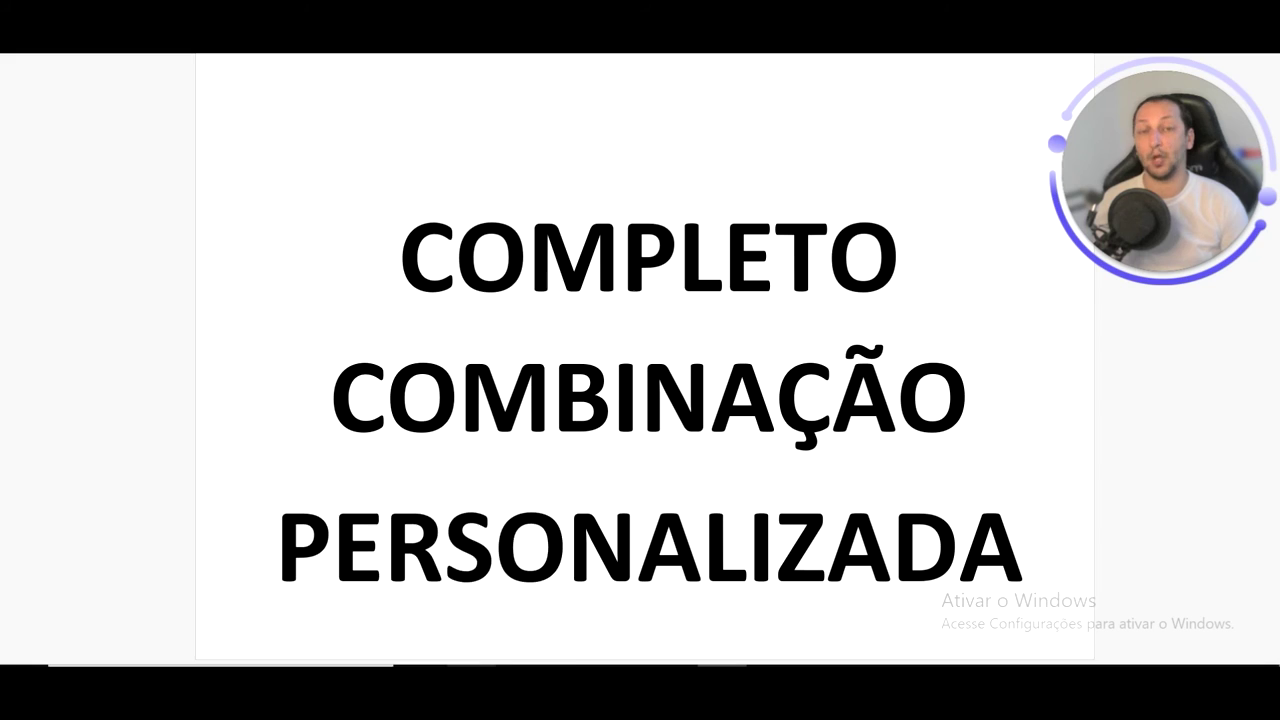
mouse_move(470, 692)
left_click(472, 620)
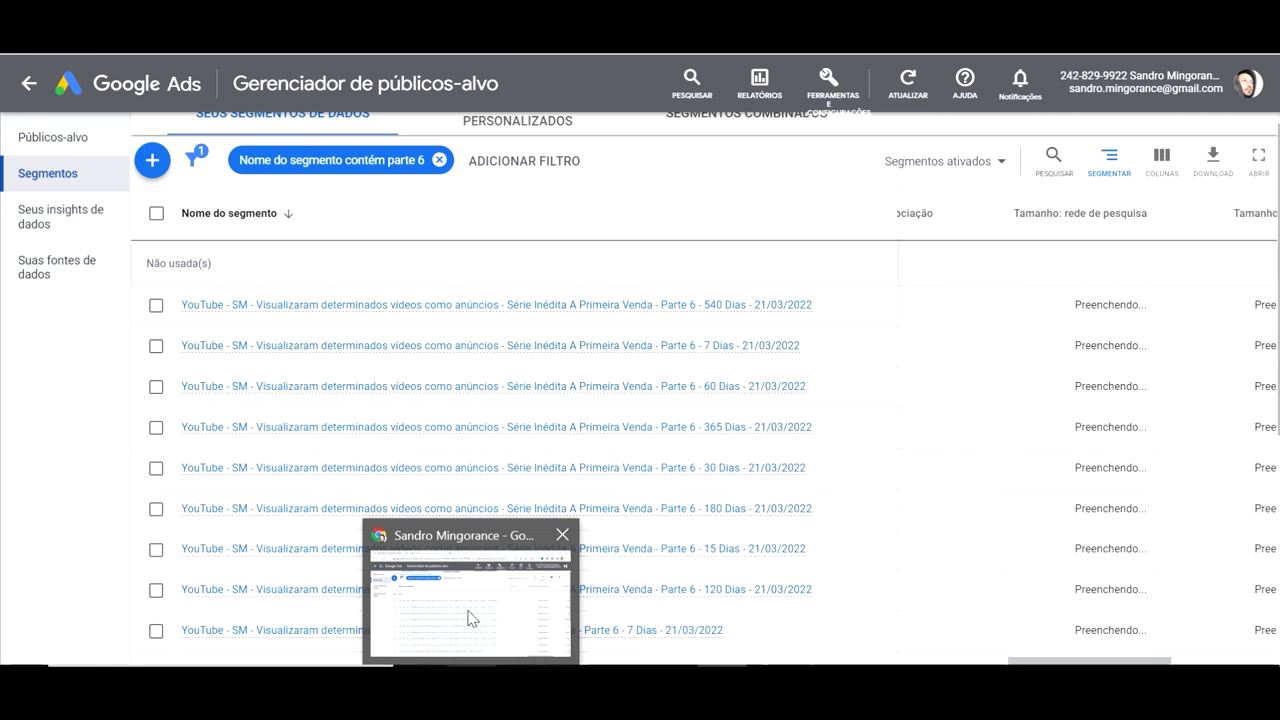
- Start a custom combination segment named "Completo" and search the YouTube user segments for "parte 6"
left_click(150, 162)
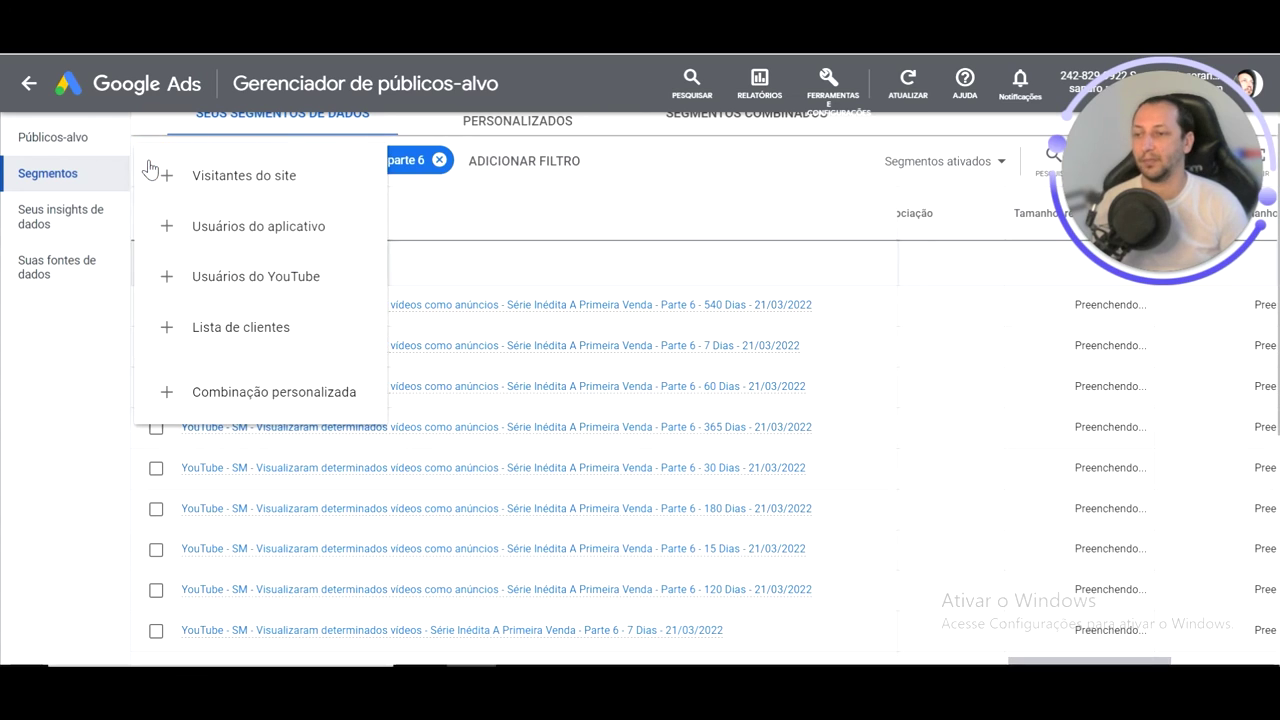
left_click(262, 400)
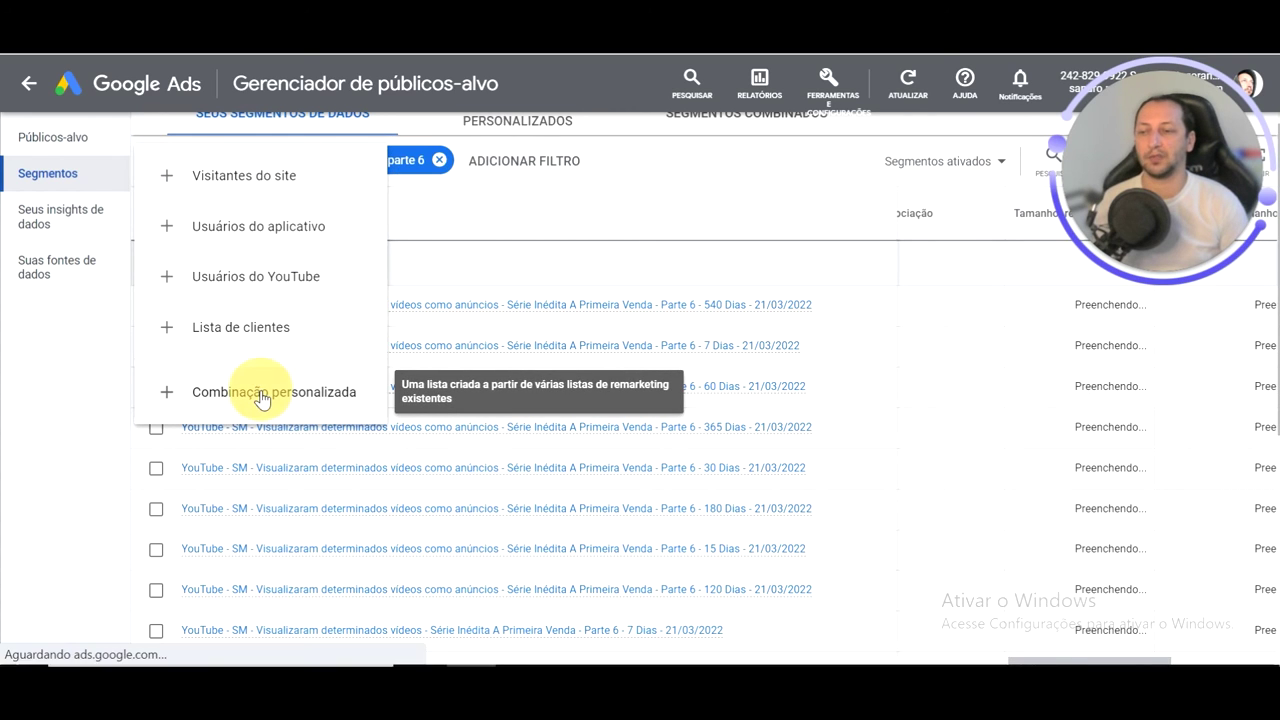
left_click(514, 171)
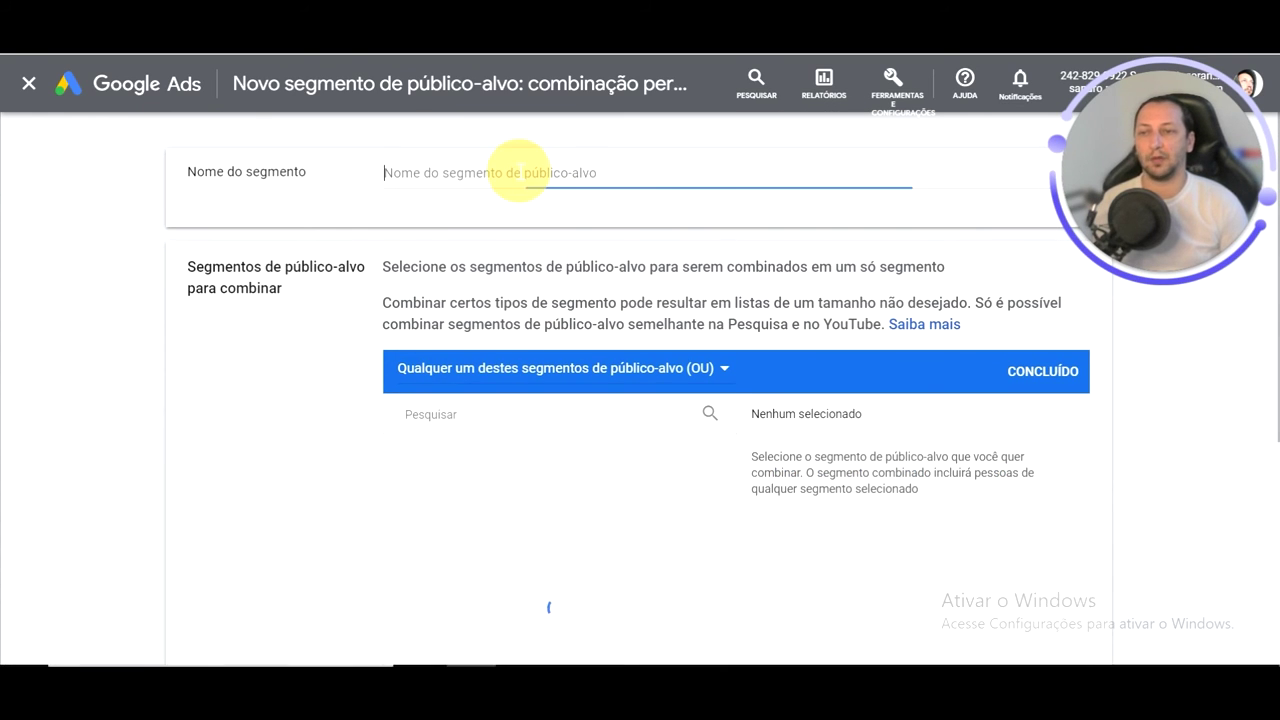
type("Completo")
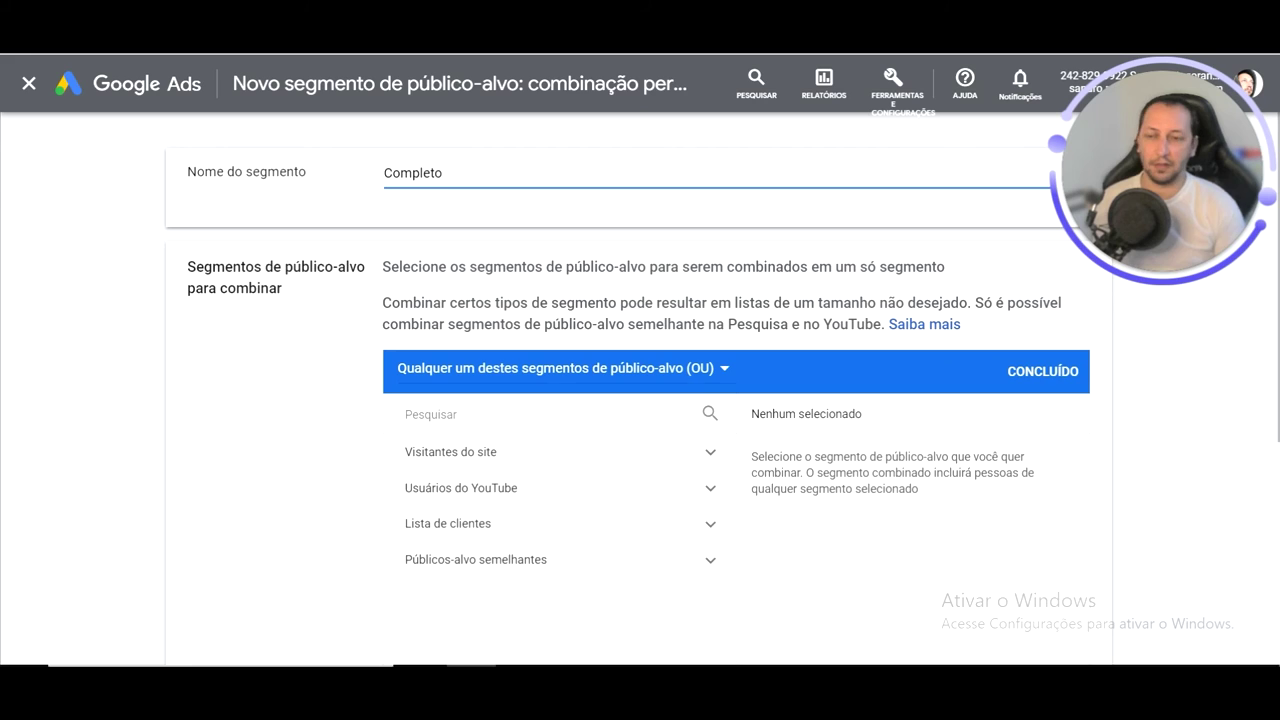
left_click(509, 490)
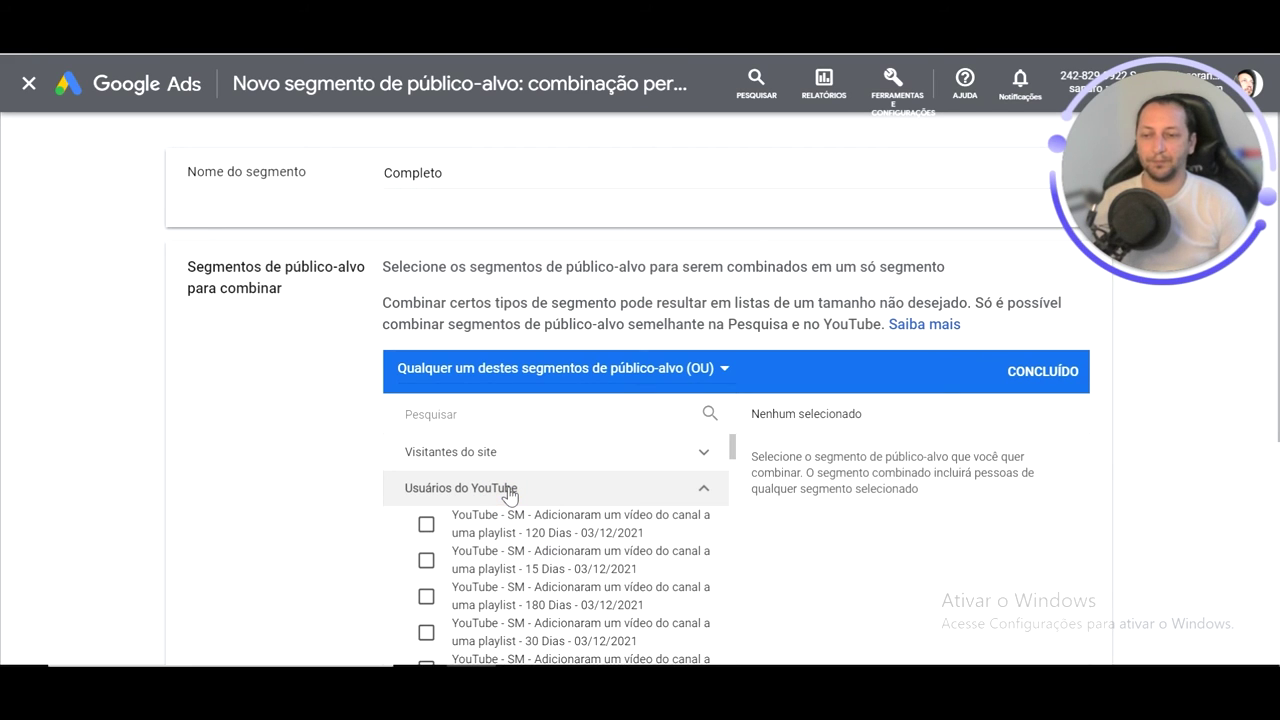
left_click(491, 415)
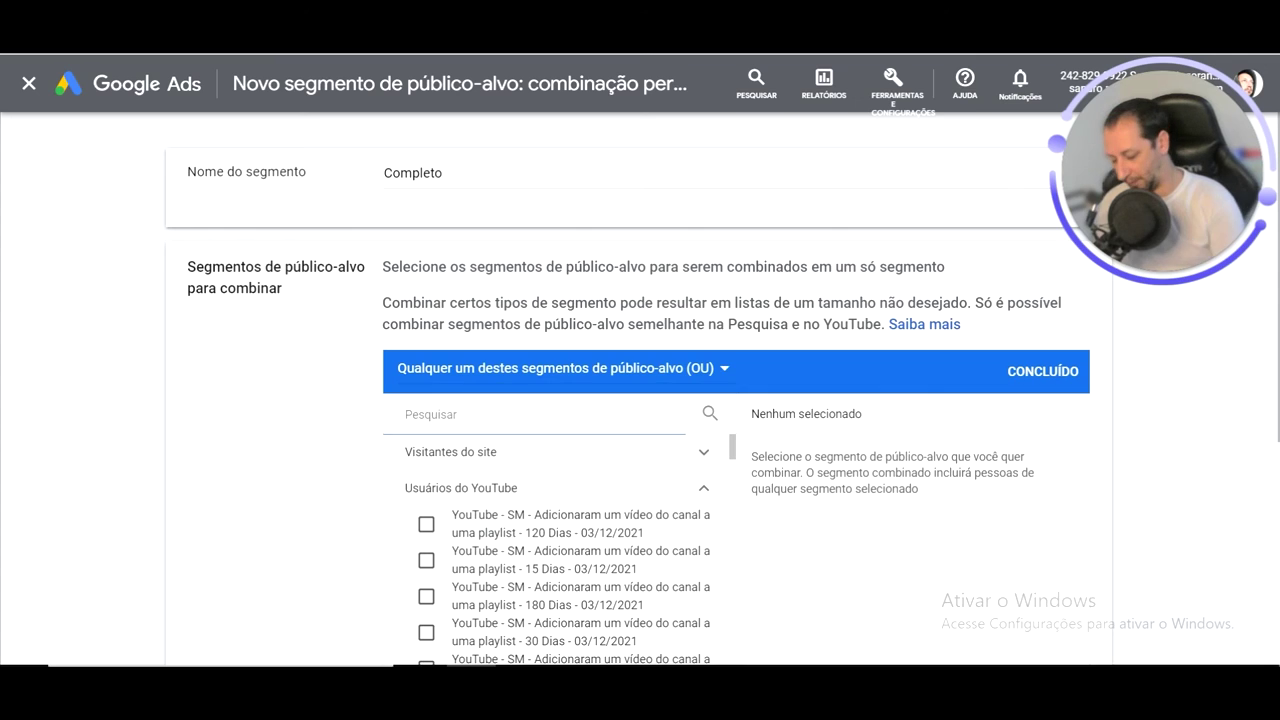
type("parte 6")
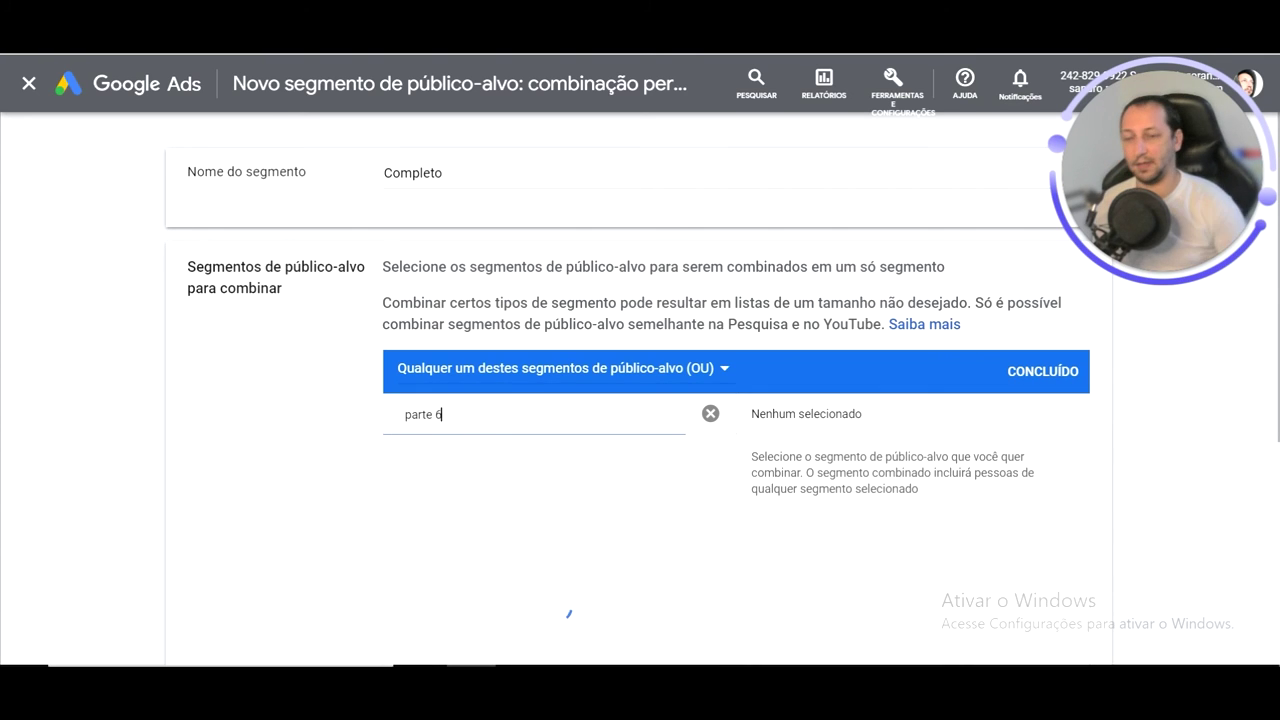
- Select all the "Parte 6" video view and ad view segments for the "Completo" combination, and cancel its creation
scroll(826, 443, "down", 3)
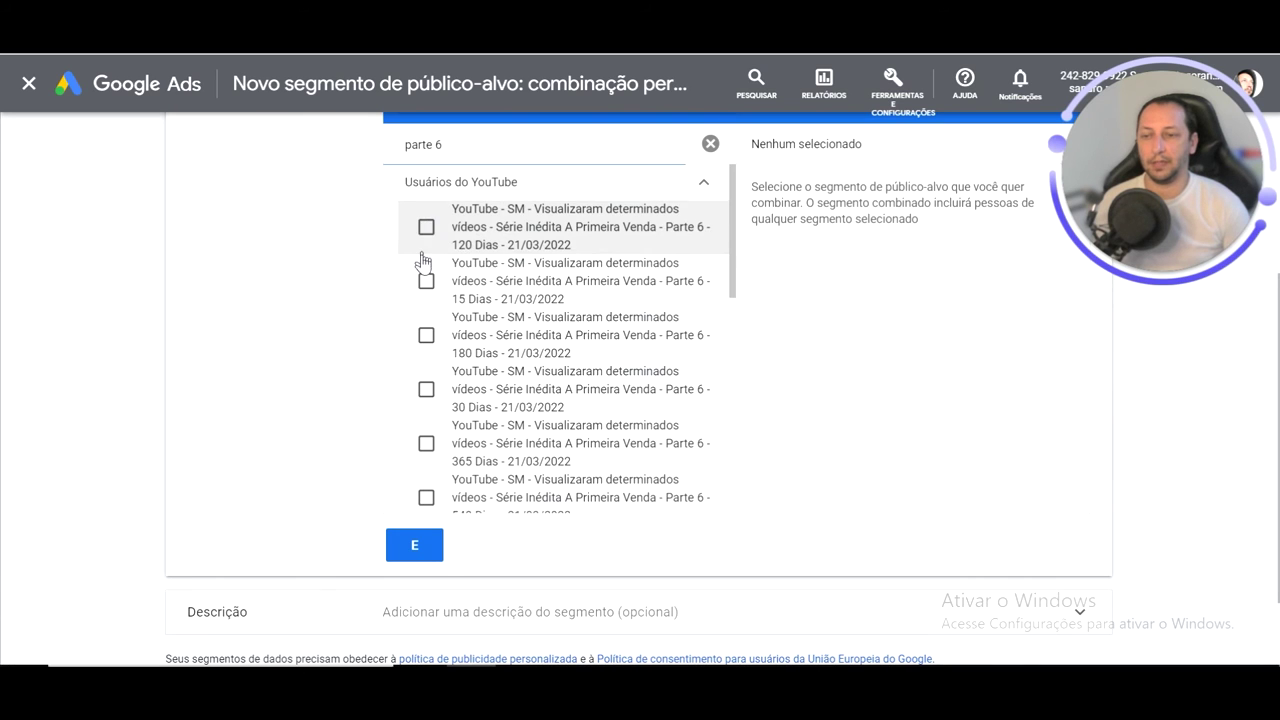
scroll(679, 345, "down", 2)
scroll(679, 345, "down", 4)
scroll(651, 383, "down", 3)
scroll(880, 442, "up", 3)
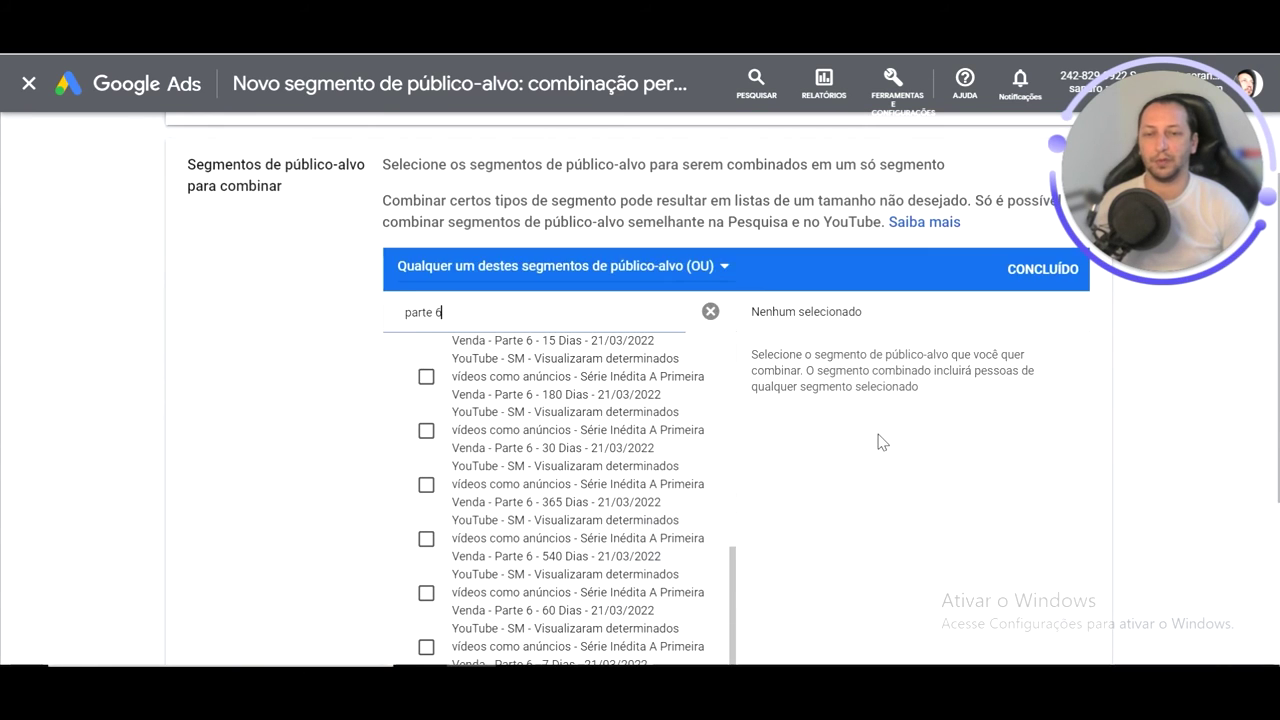
scroll(880, 442, "up", 1)
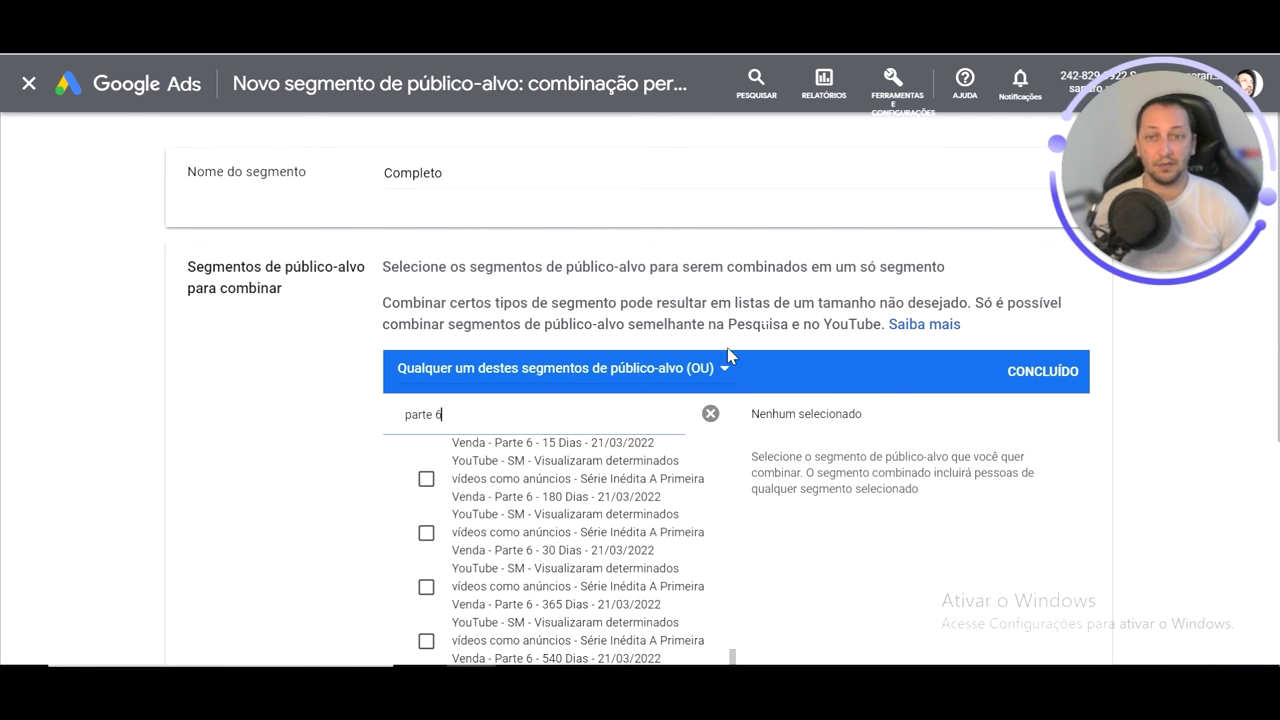
left_click(426, 479)
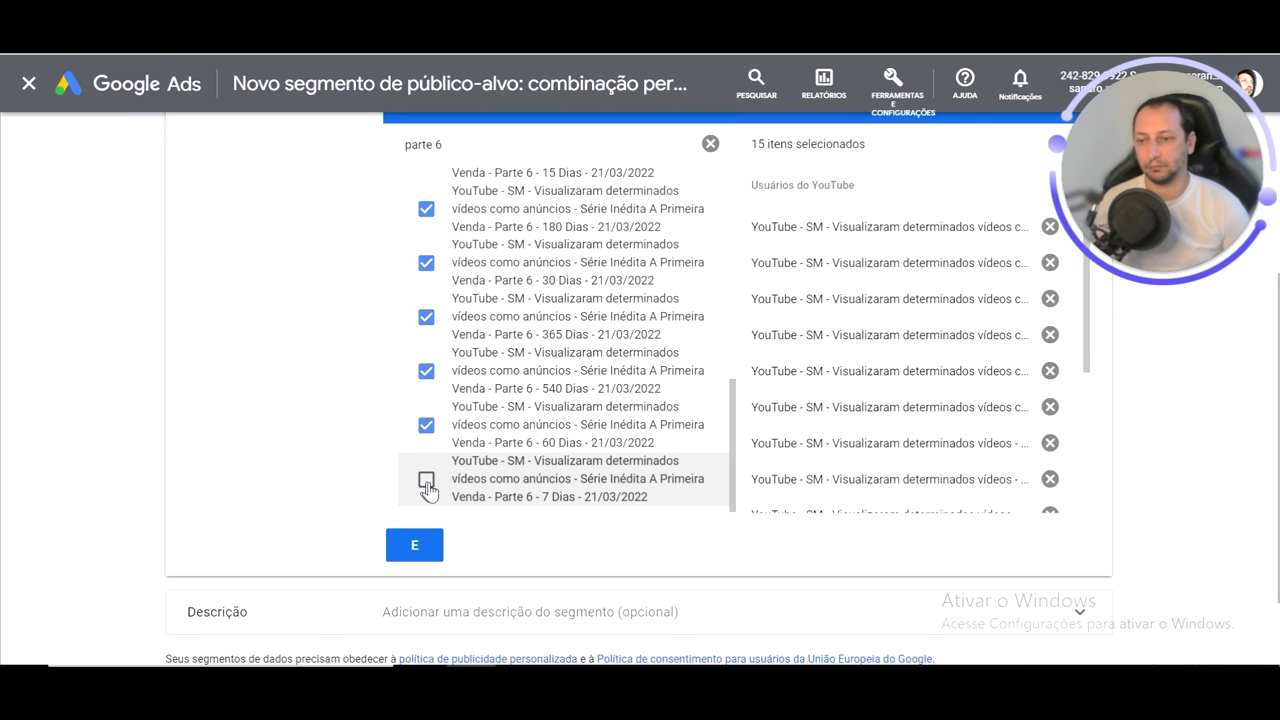
left_click(426, 480)
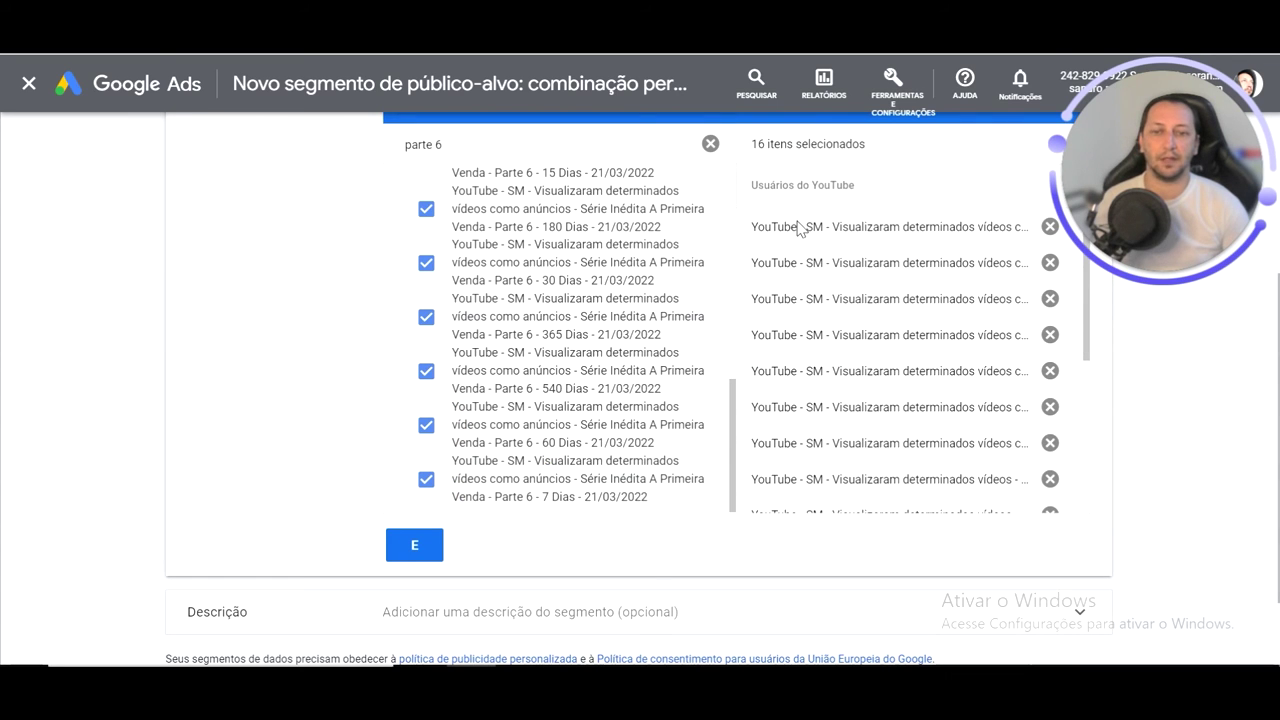
scroll(290, 580, "down", 1)
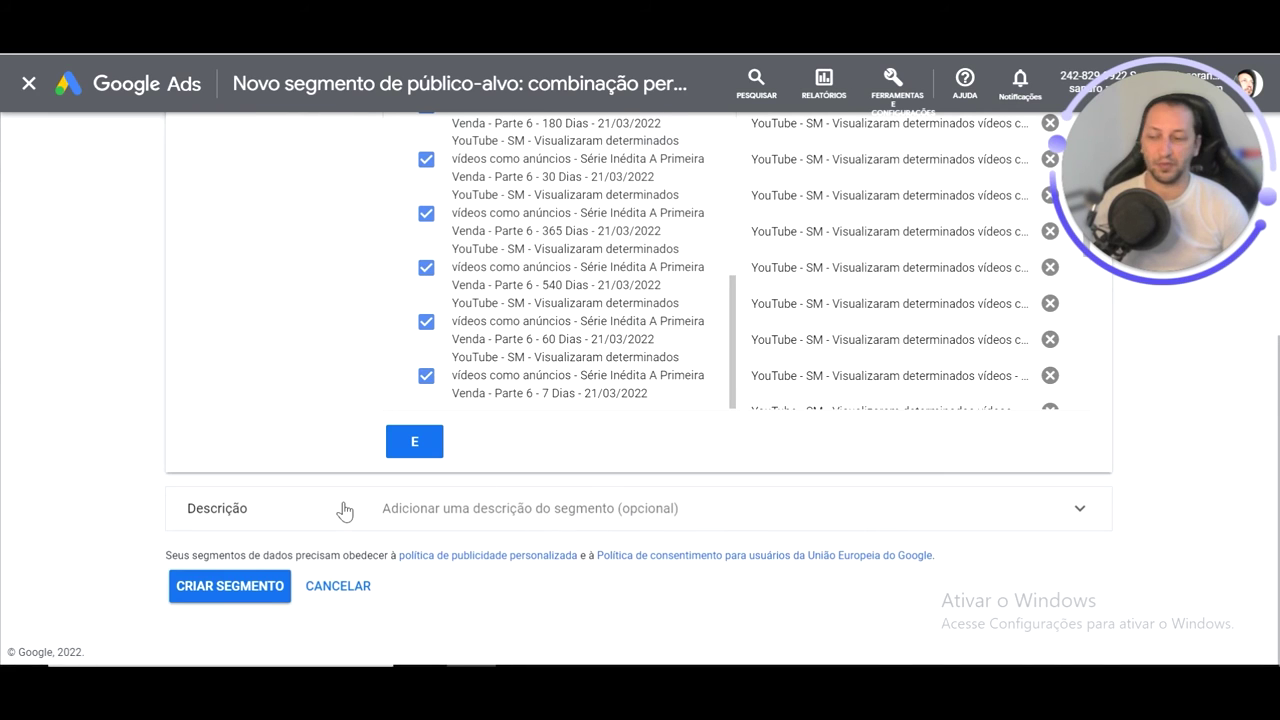
left_click(338, 590)
- Filter the data segments to names containing "envolvimento completo" and look through the matching custom combinations
left_click(1051, 178)
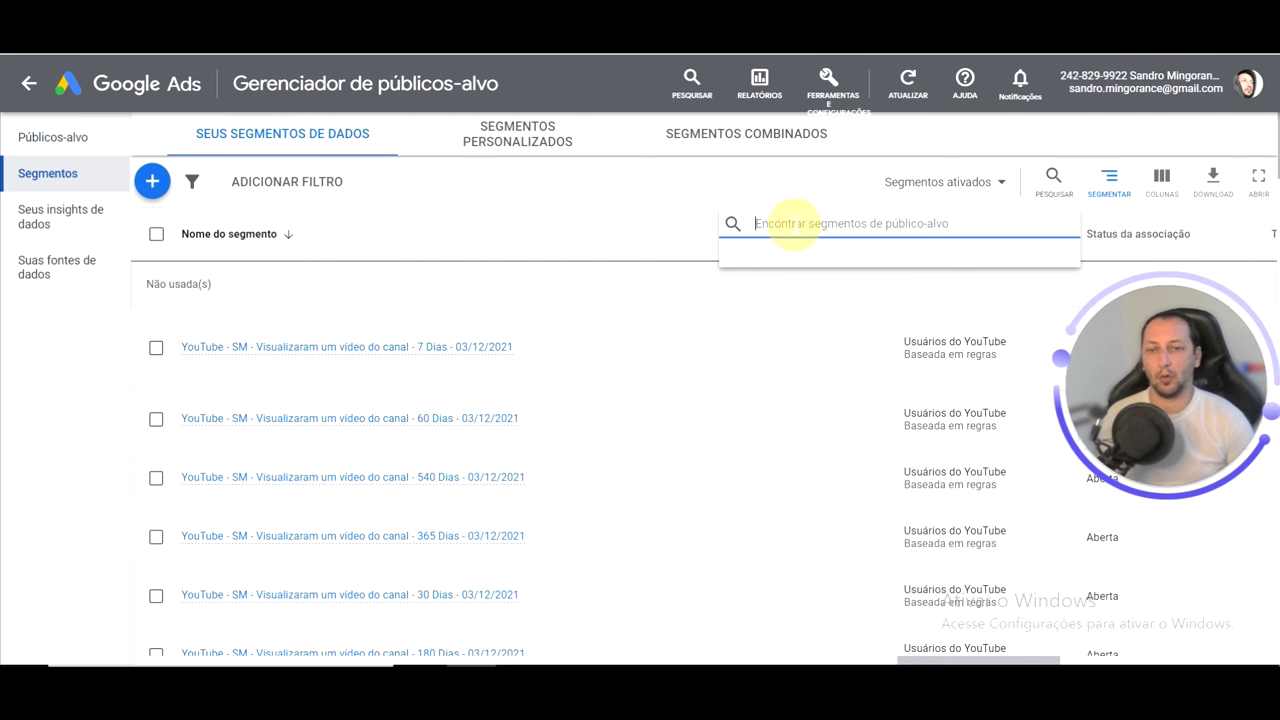
type("envolvimento completo")
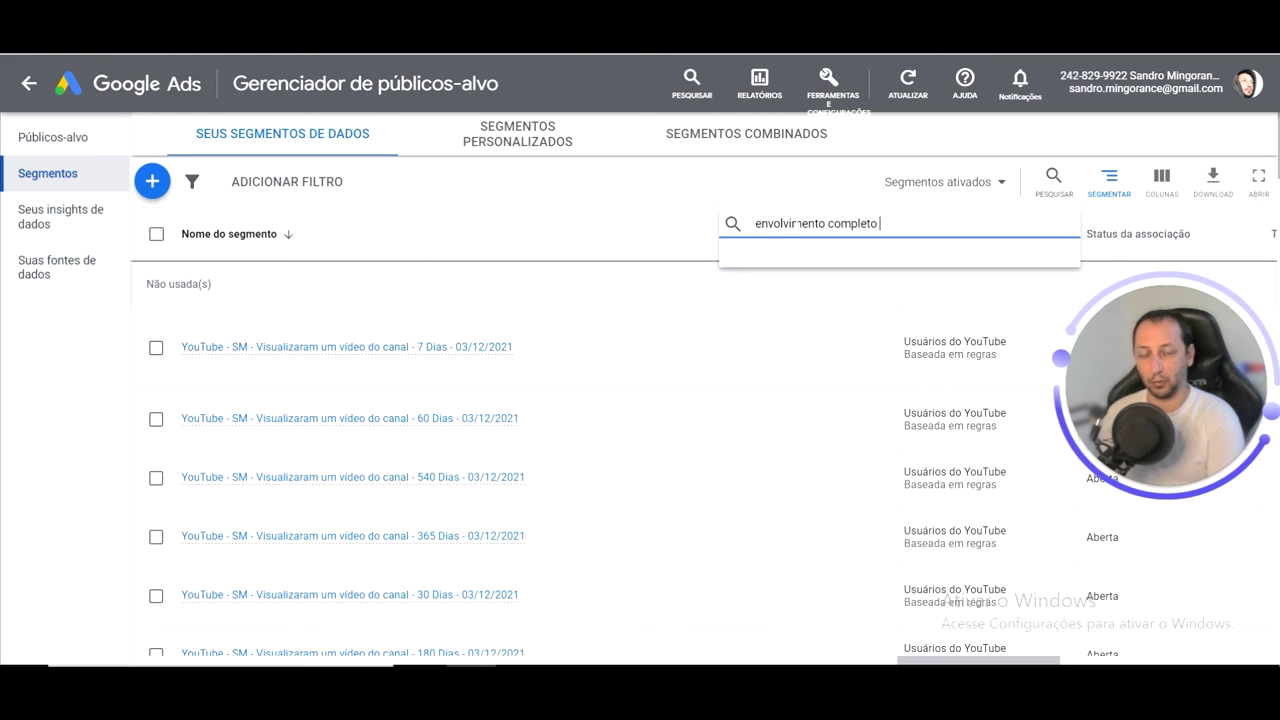
key("Return")
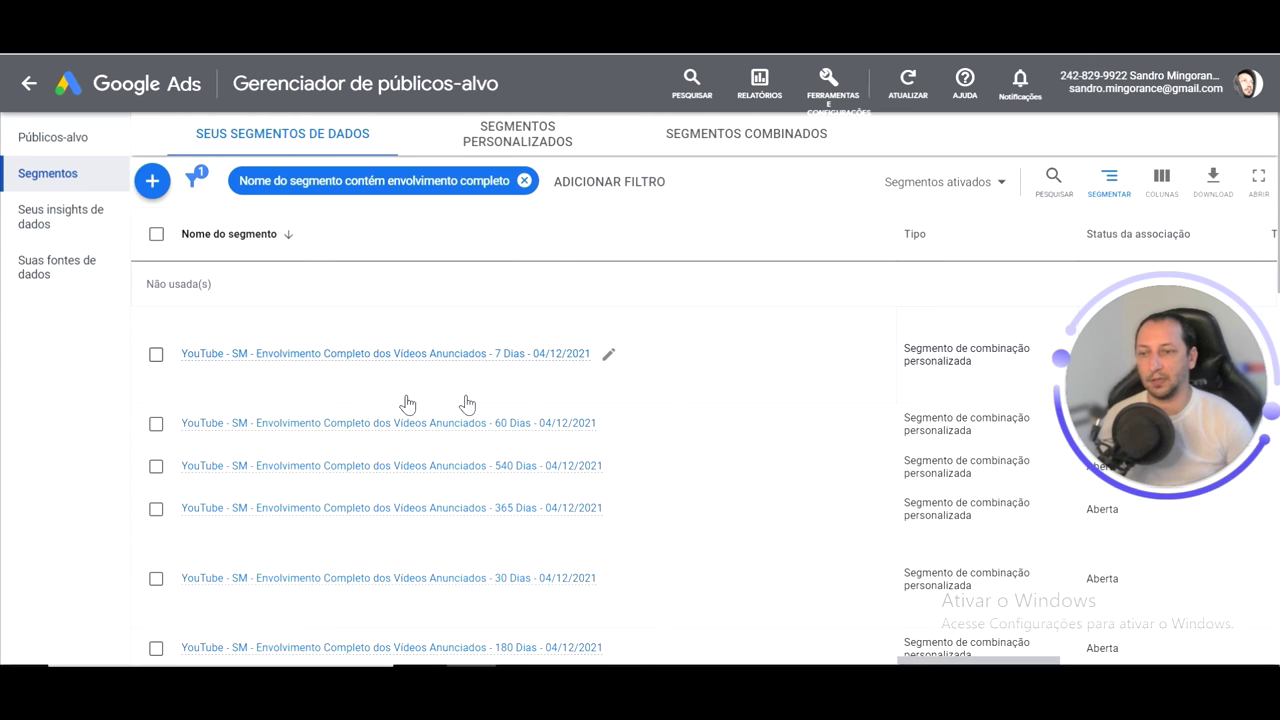
scroll(620, 400, "down", 3)
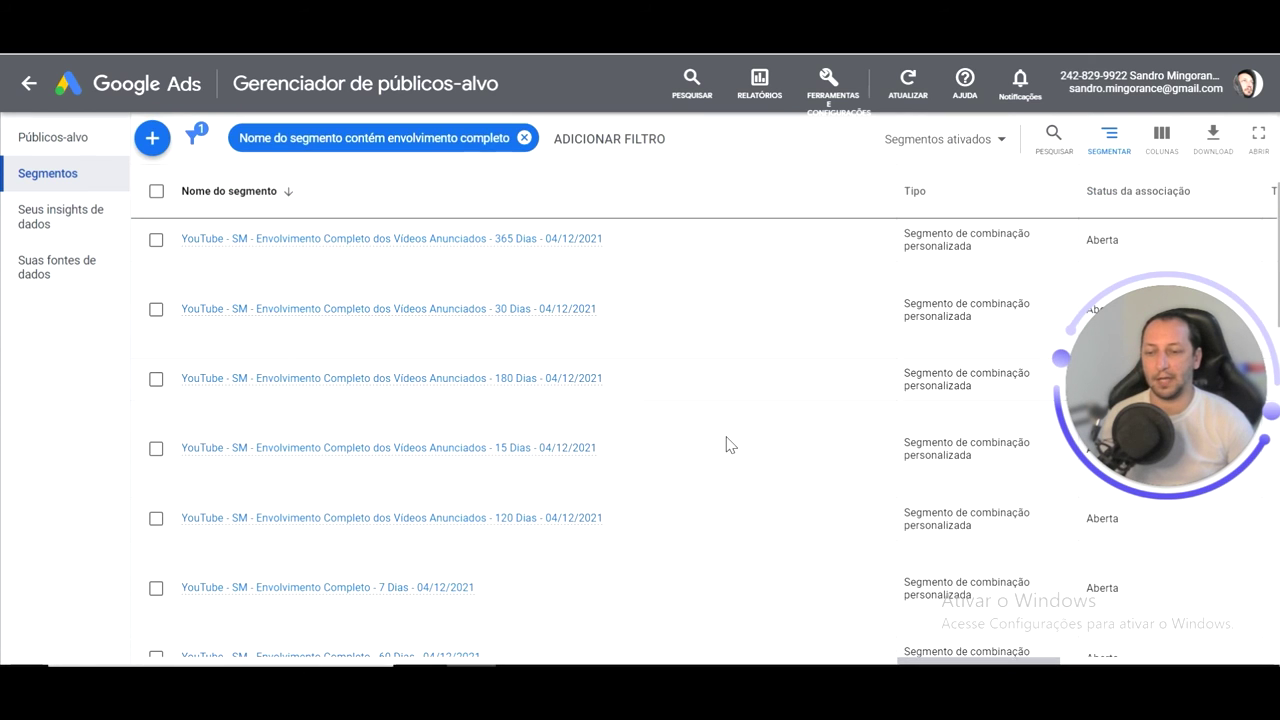
scroll(757, 455, "down", 5)
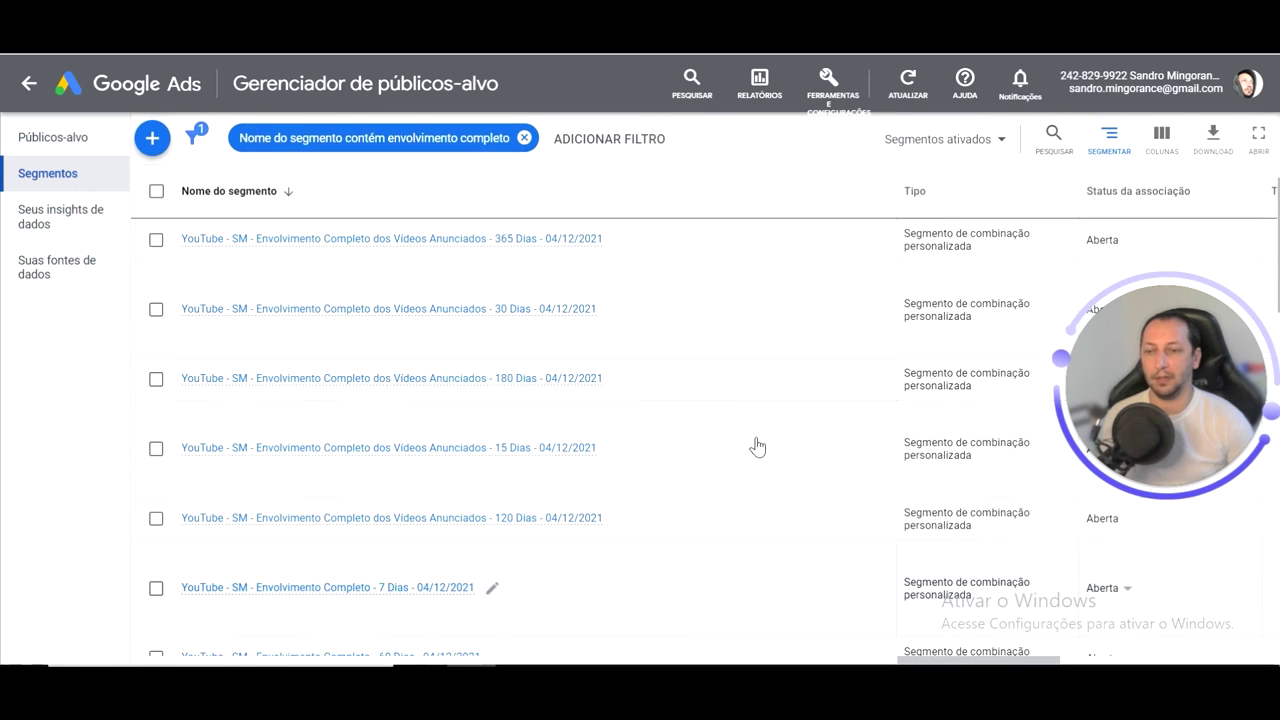
scroll(757, 430, "up", 5)
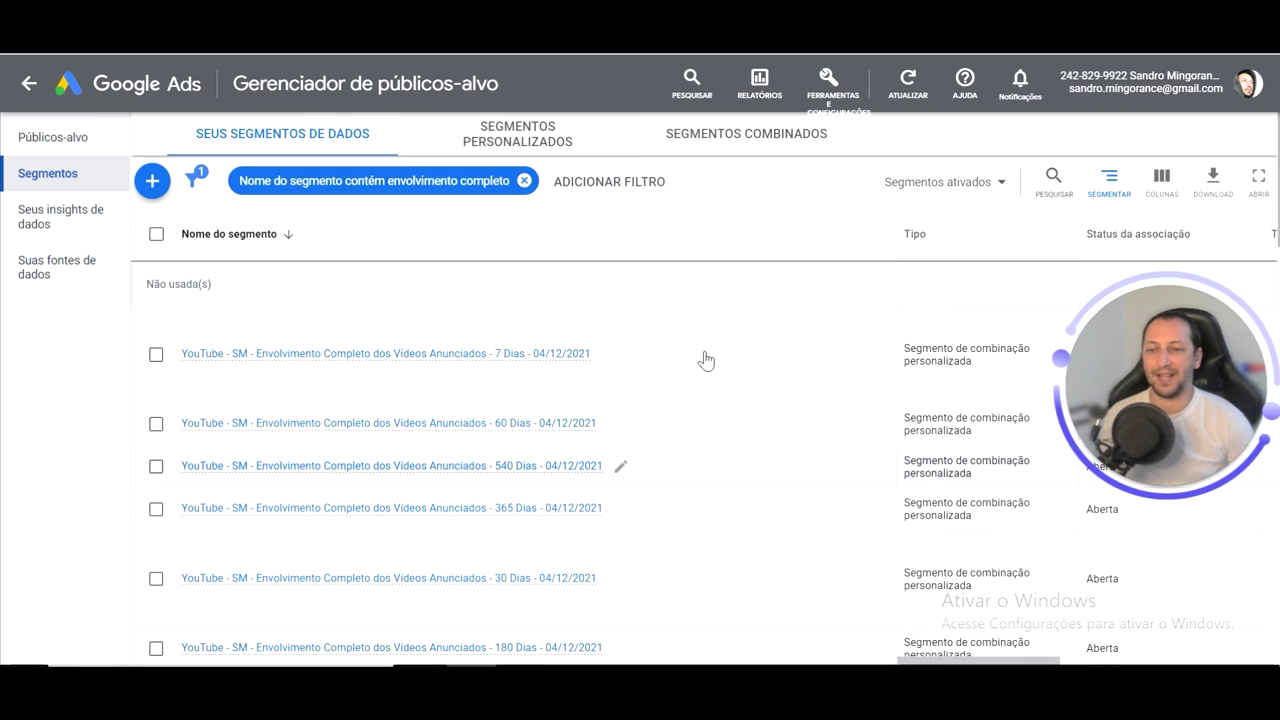
- Open the "Envolvimento Completo dos Vídeos Anunciados - 7 Dias" segment in a new browser tab and start editing it
mouse_move(483, 364)
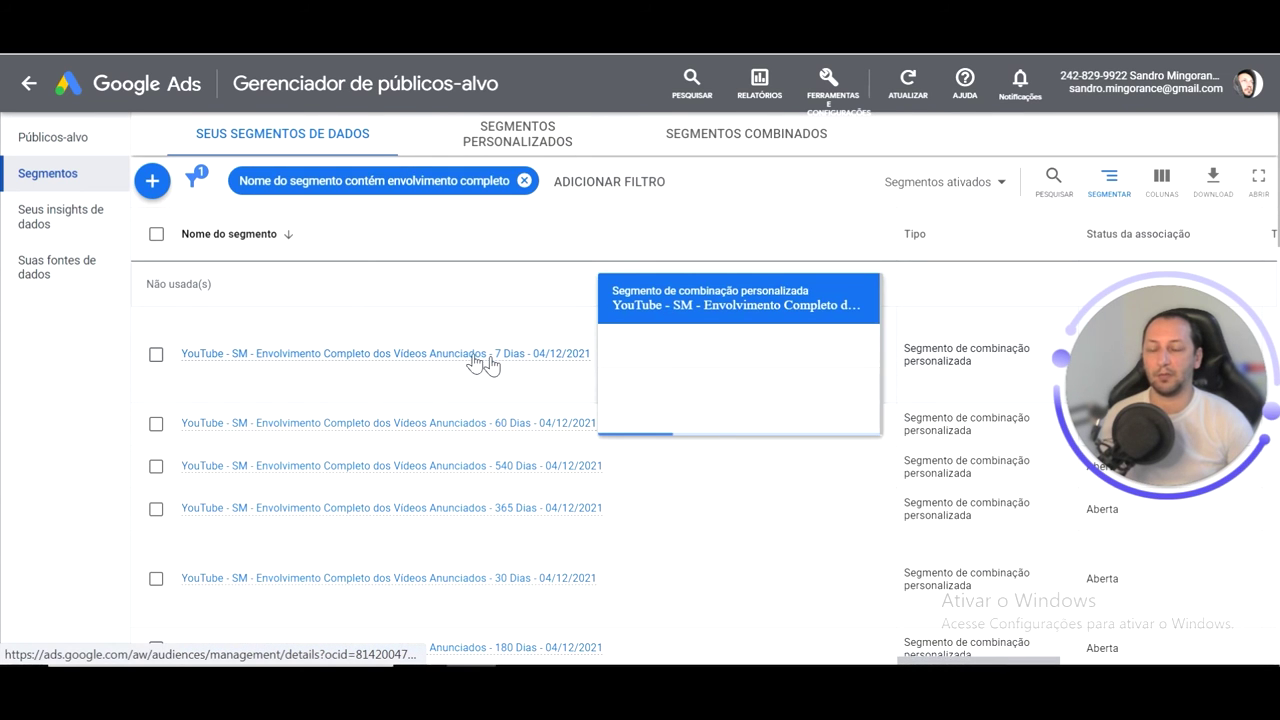
right_click(418, 359)
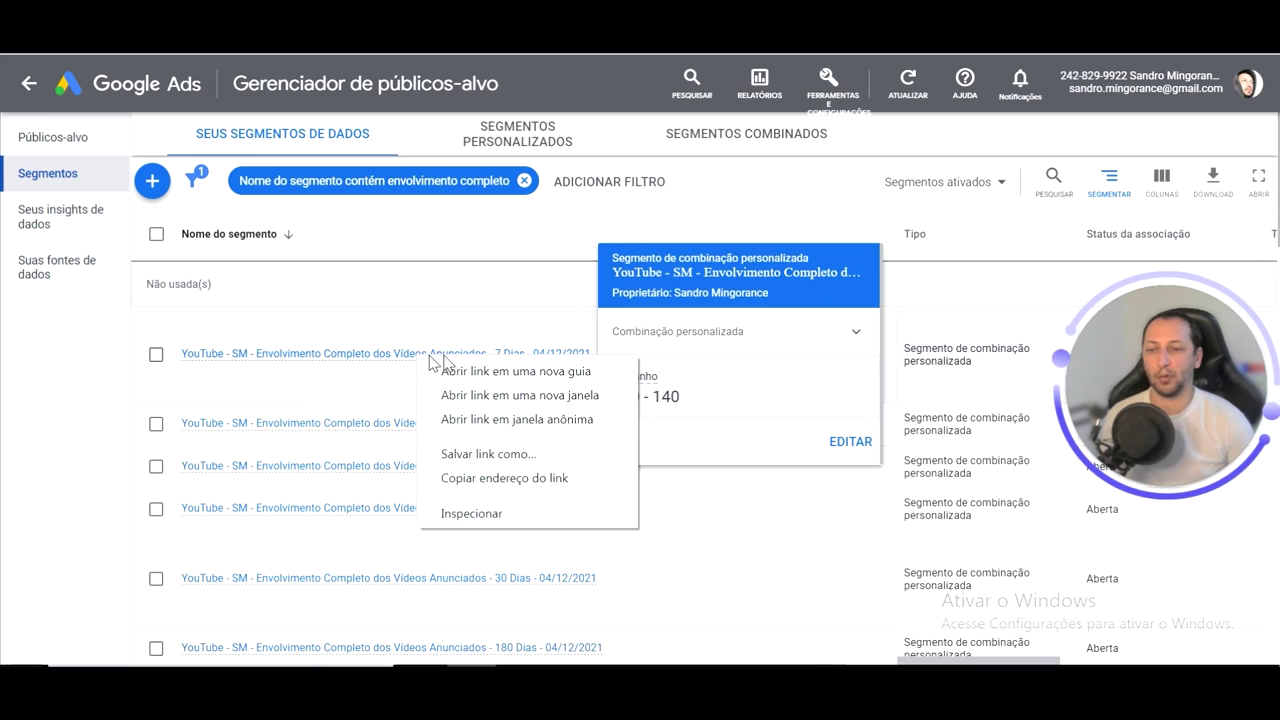
left_click(488, 372)
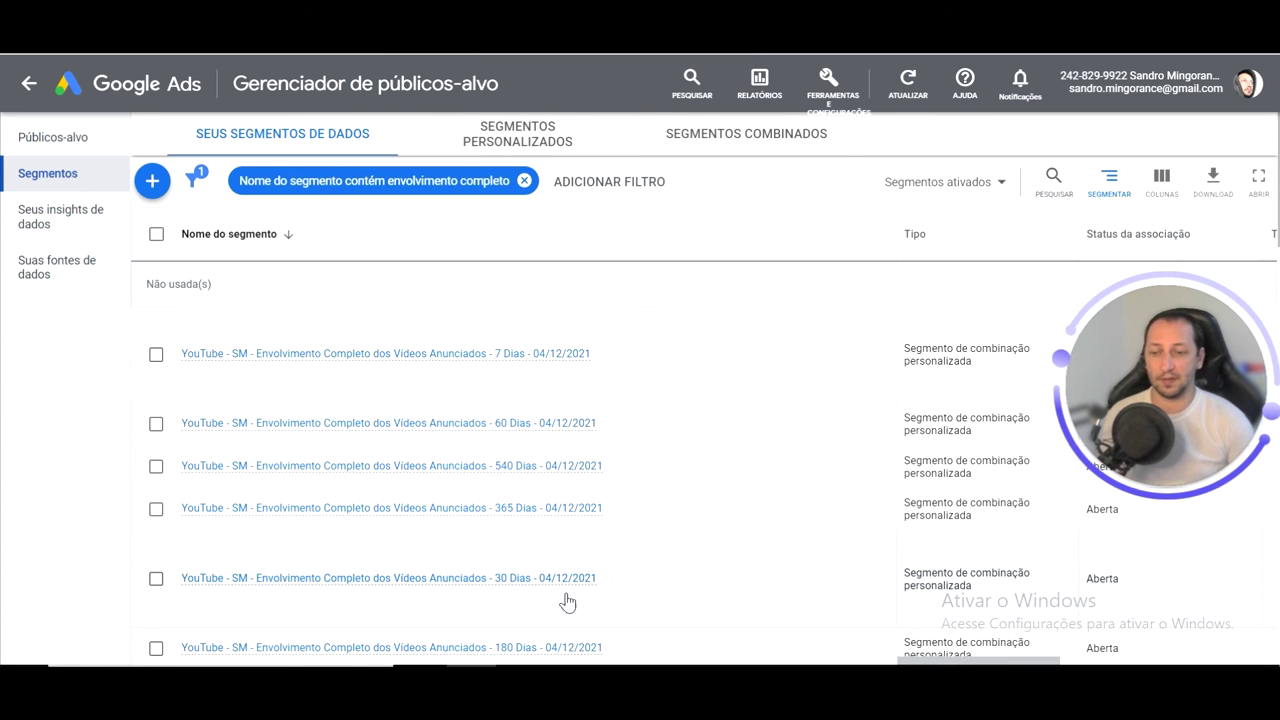
left_click(580, 350)
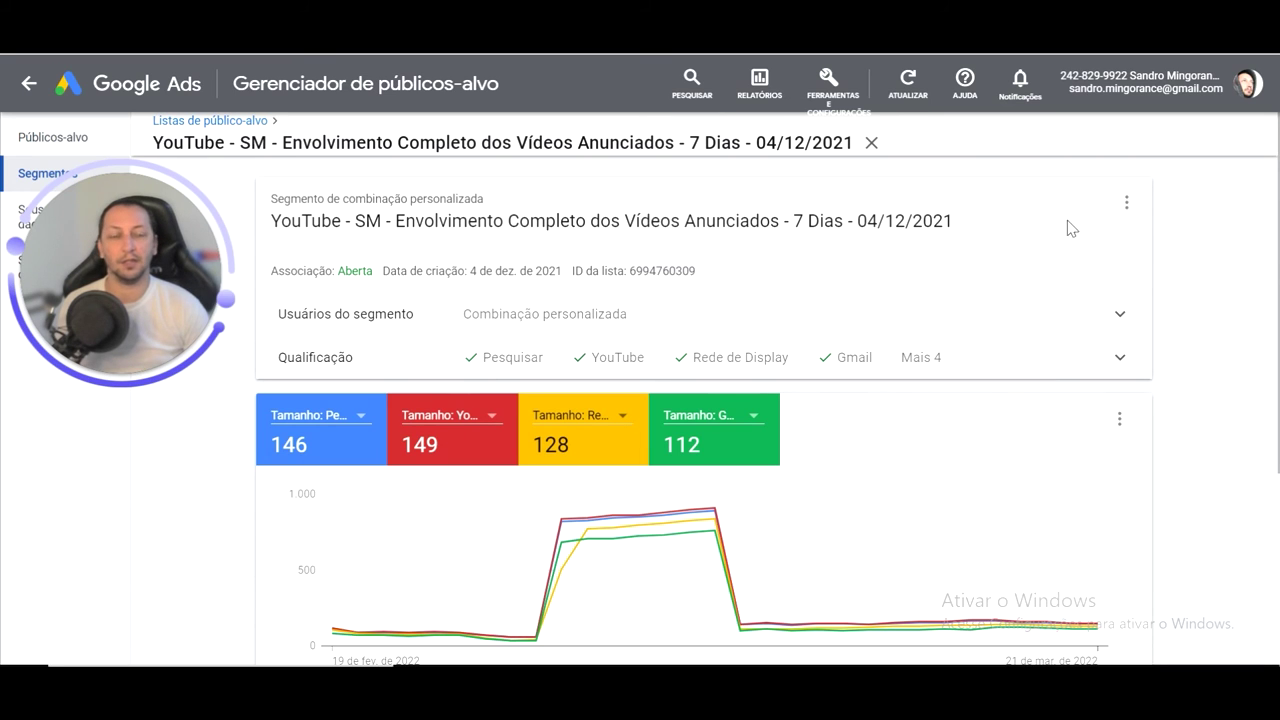
left_click(1127, 206)
left_click(1043, 212)
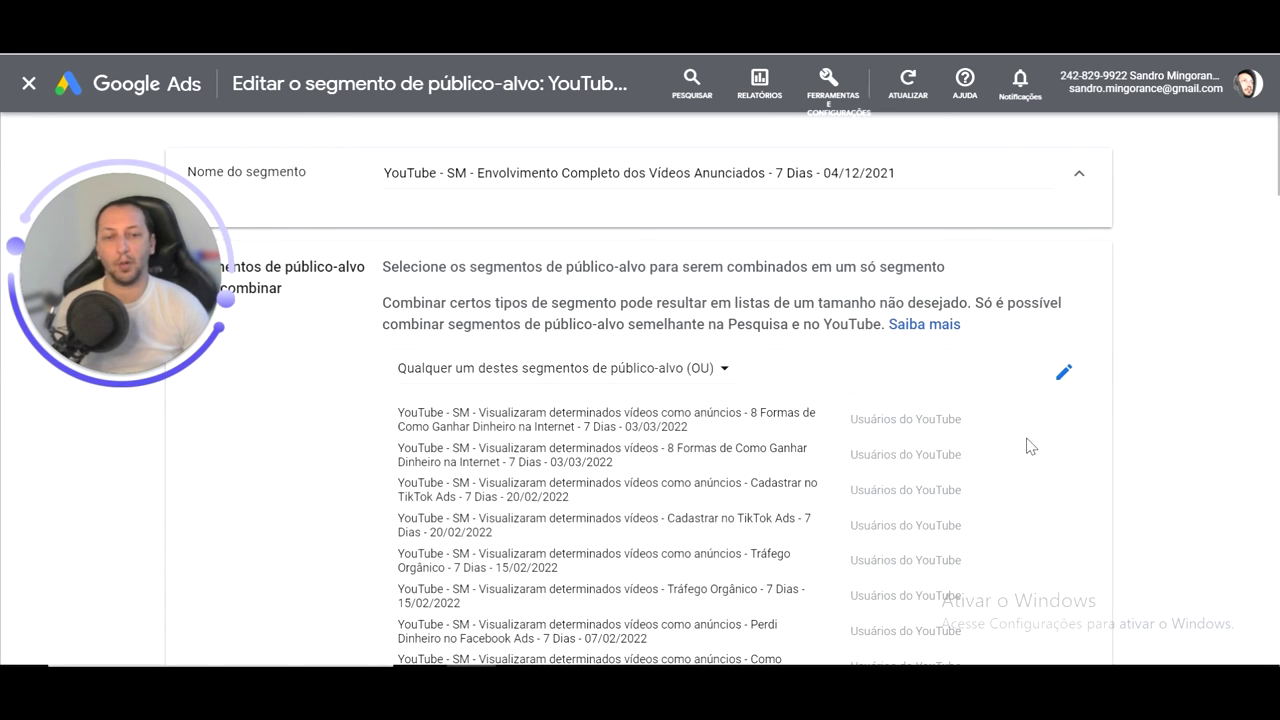
- Edit the combined segment group, search its available segments for "7 Dias" and expand the YouTube users category
left_click(1062, 379)
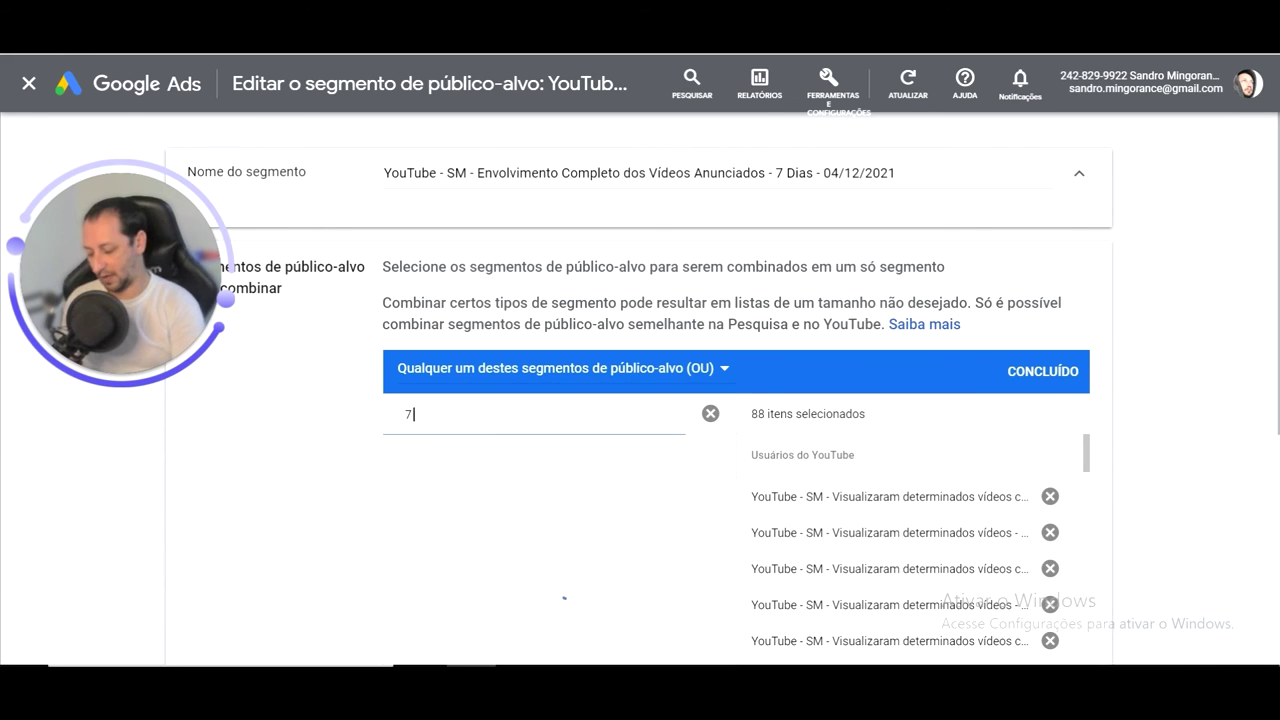
type("ias")
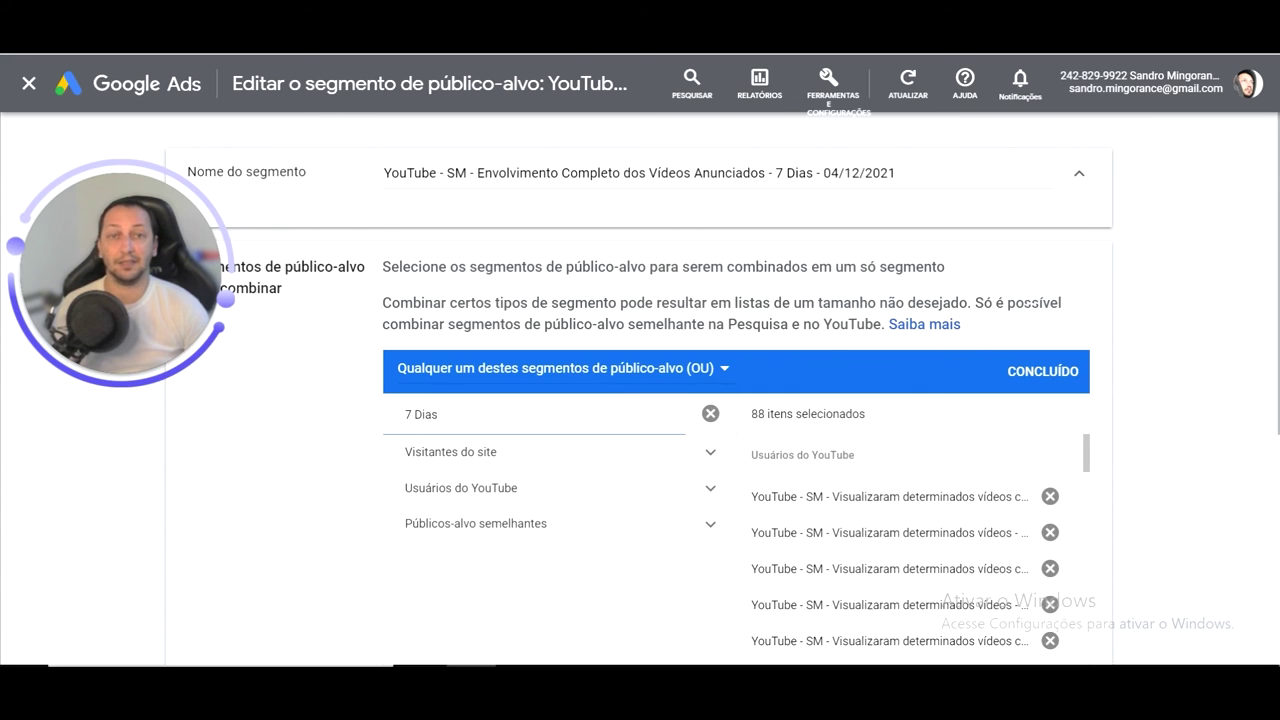
scroll(1190, 330, "down", 1)
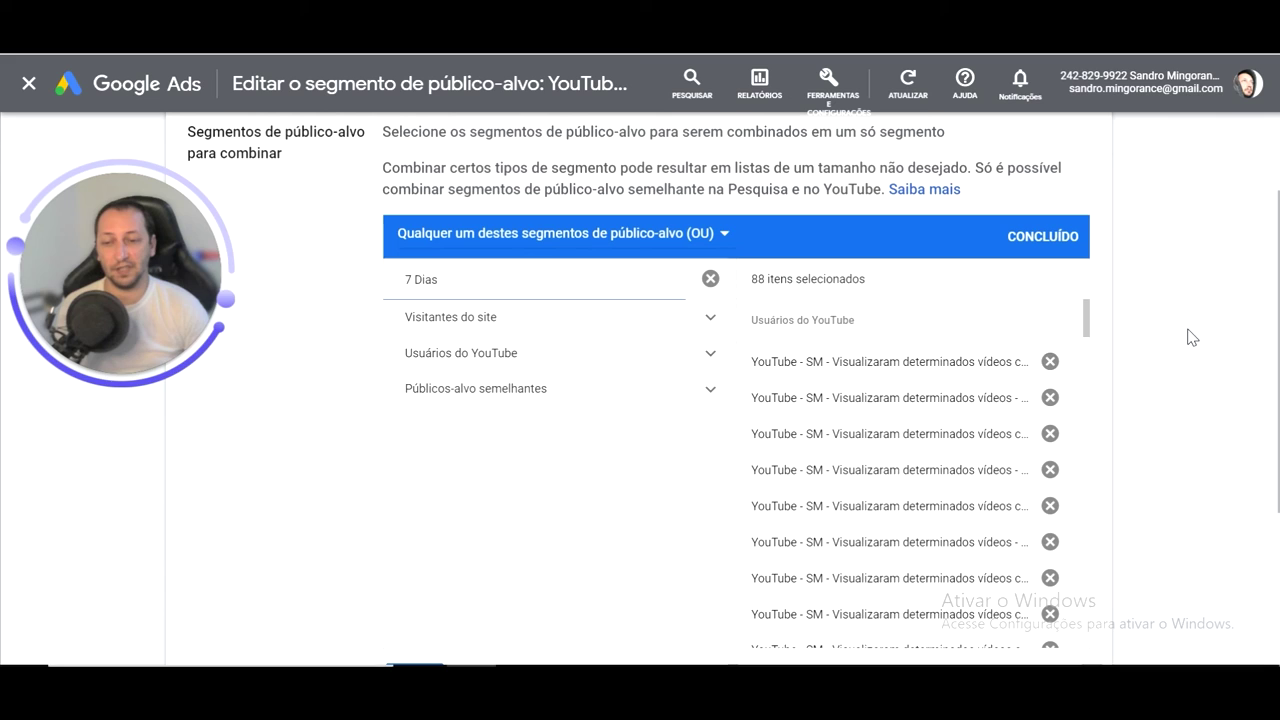
left_click(508, 356)
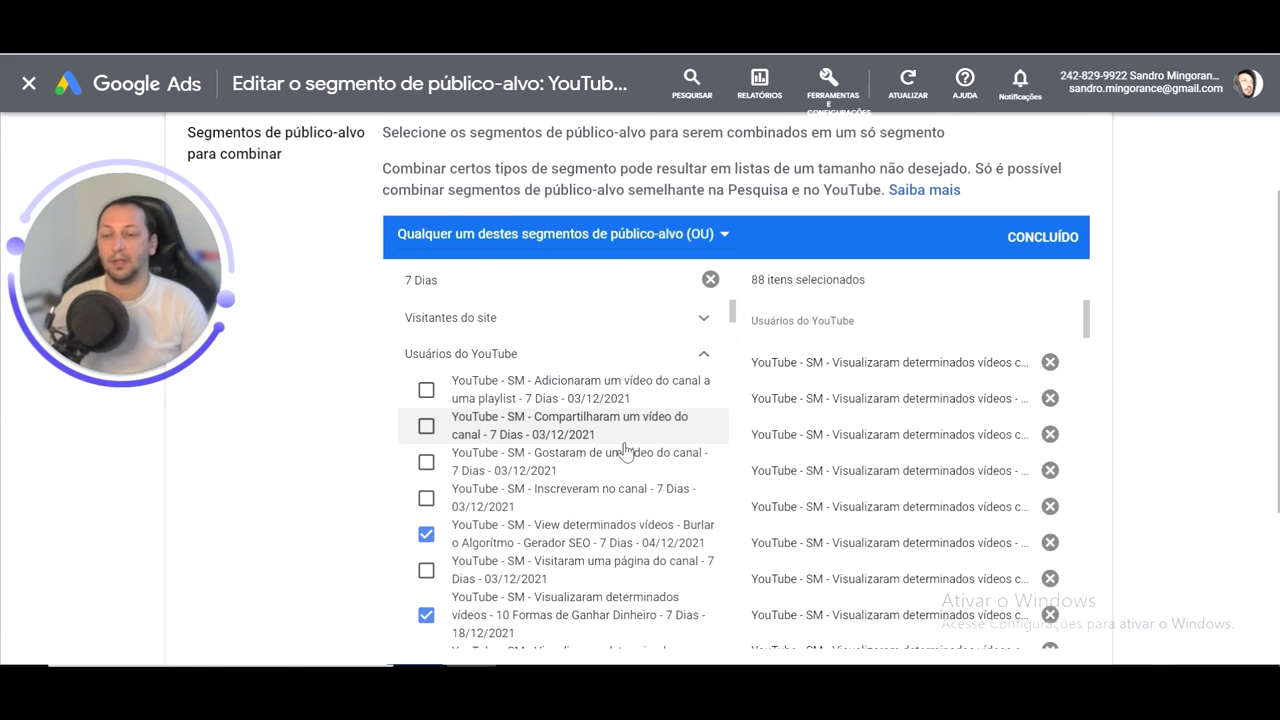
- Add the 7 Dias "Visualizaram determinados vídeos - Série Inédita A Primeira Venda" segments for Informação, Parte 1 and Parte 2
scroll(624, 446, "down", 1)
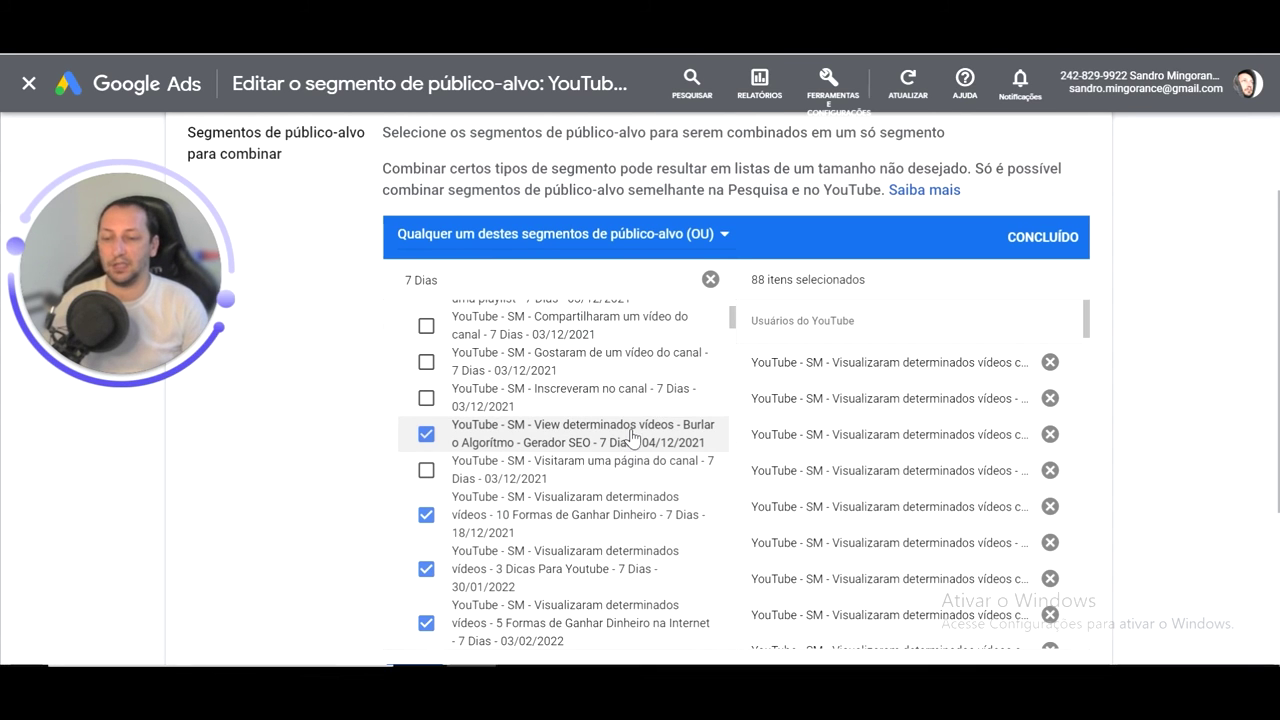
scroll(628, 440, "down", 1)
scroll(630, 430, "down", 1)
scroll(630, 435, "down", 1)
scroll(628, 450, "down", 1)
scroll(626, 455, "down", 5)
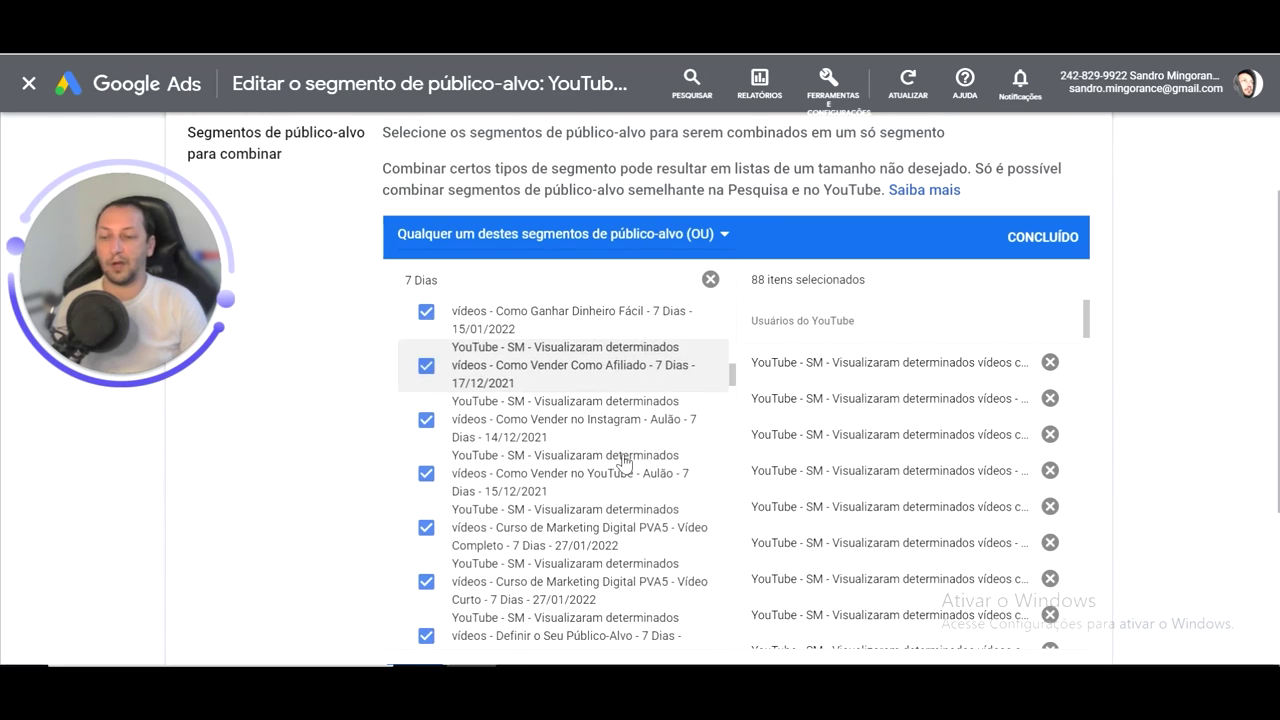
scroll(624, 462, "down", 6)
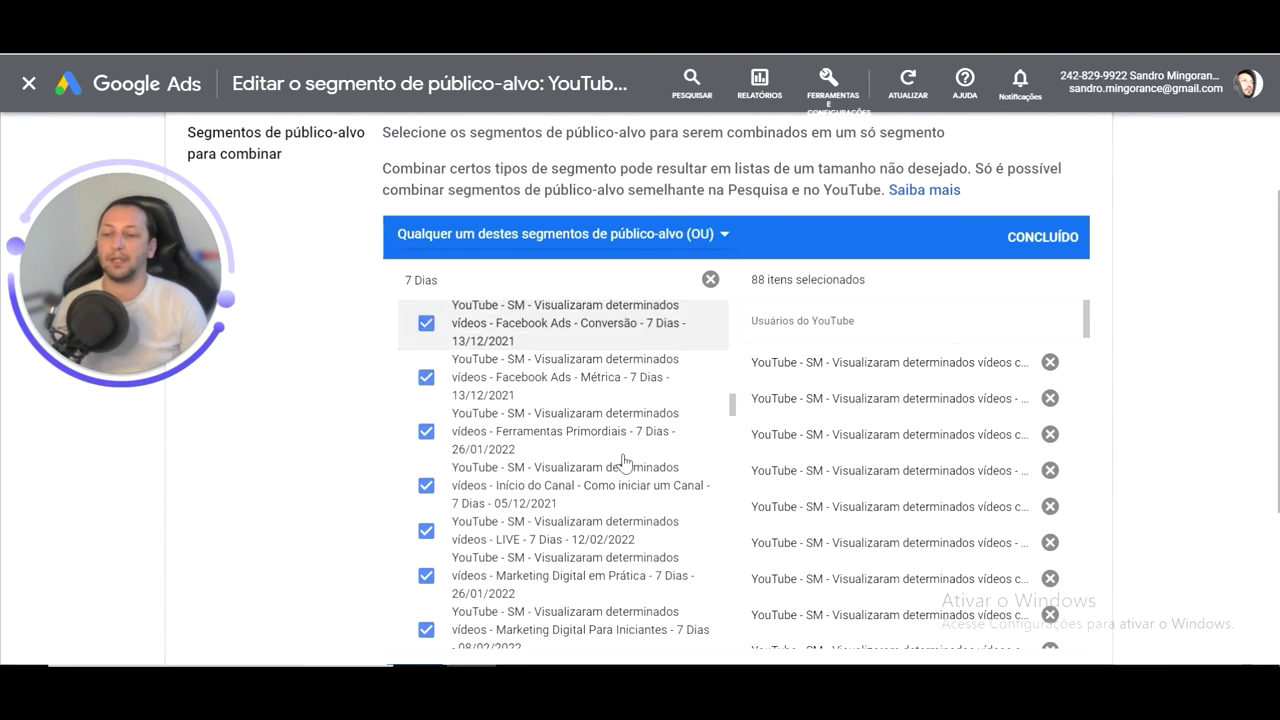
scroll(624, 462, "down", 7)
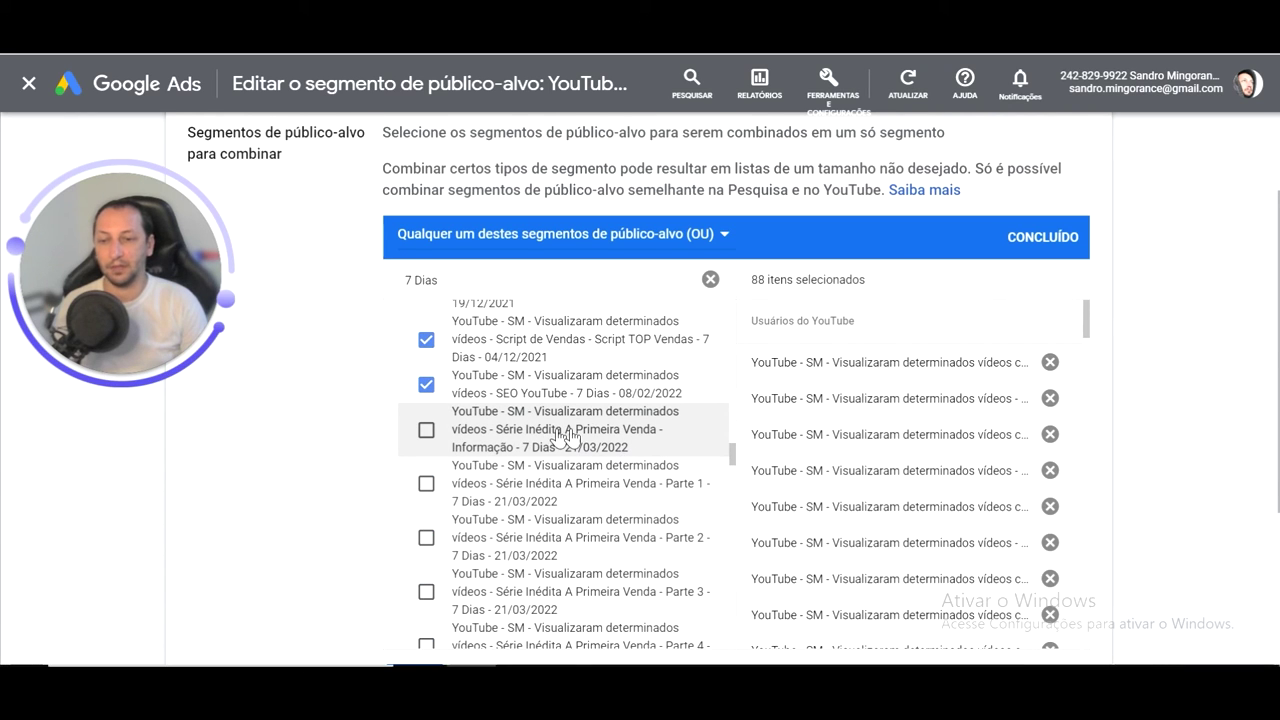
left_click(464, 488)
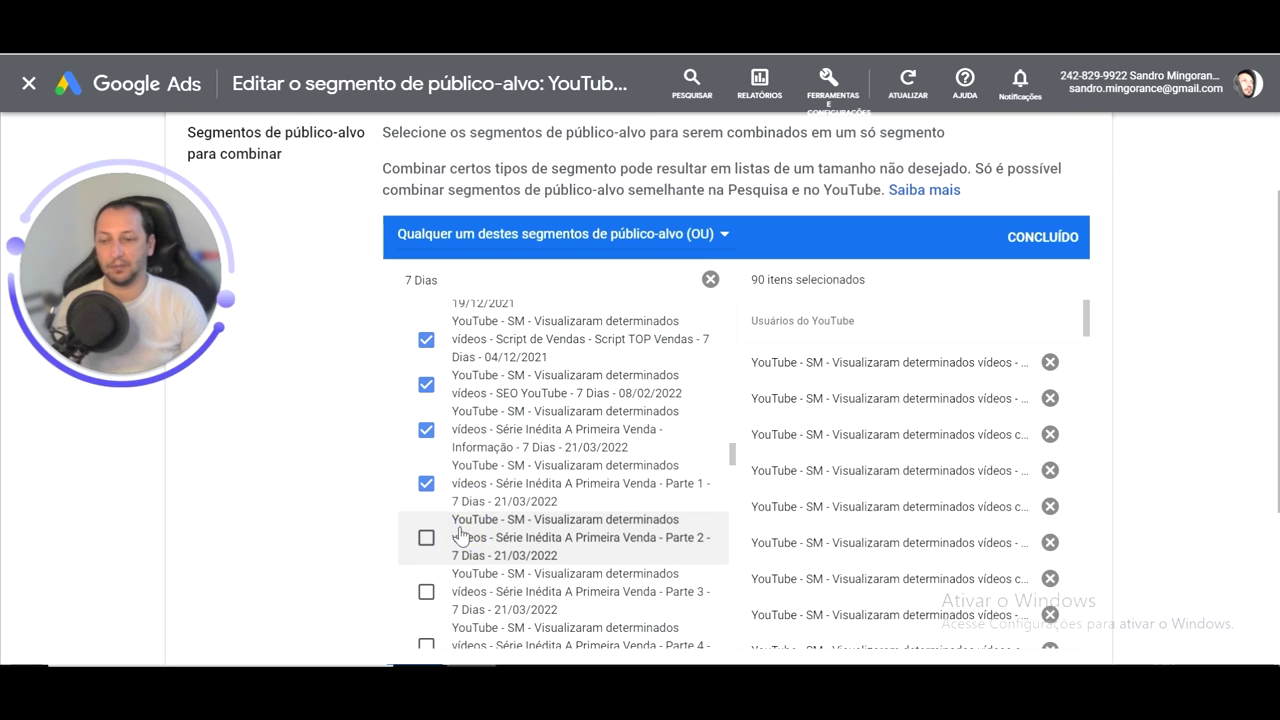
left_click(475, 533)
- Add the 7 Dias "Visualizaram determinados vídeos - Série Inédita A Primeira Venda" segments for Parte 3, Parte 4, Parte 5 and Parte 6
scroll(510, 522, "down", 1)
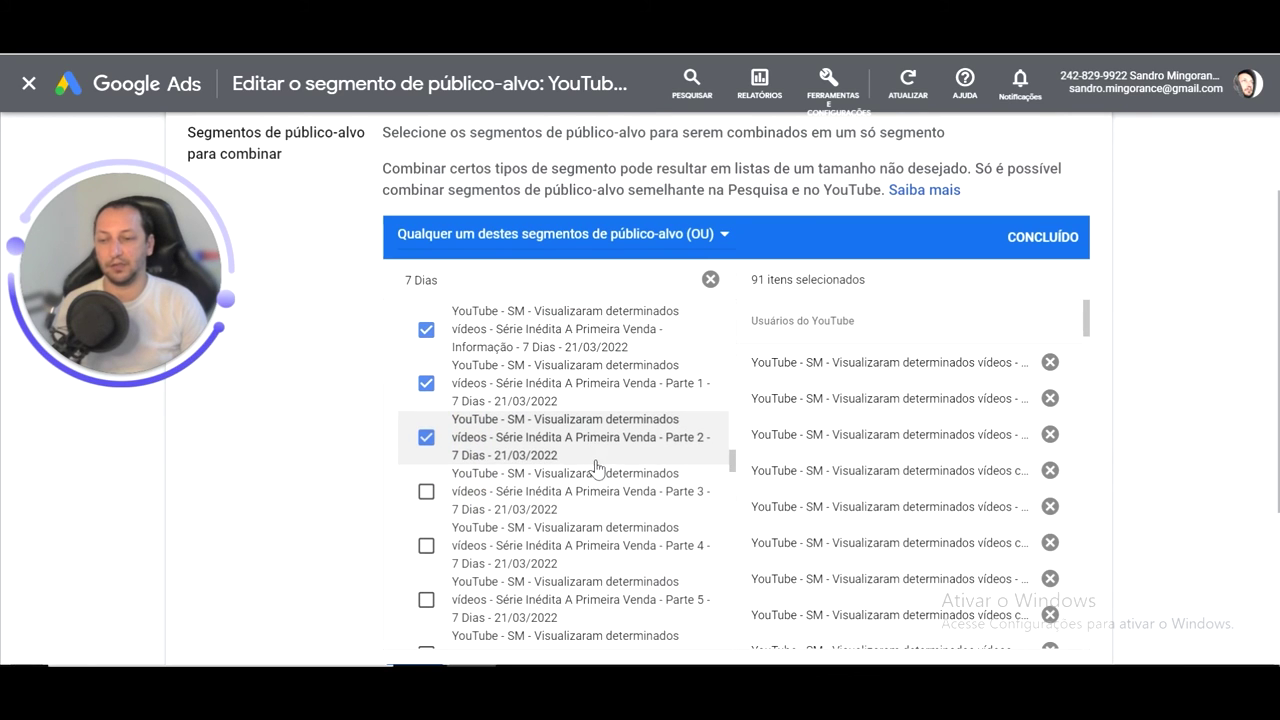
left_click(499, 501)
left_click(488, 547)
scroll(488, 547, "down", 1)
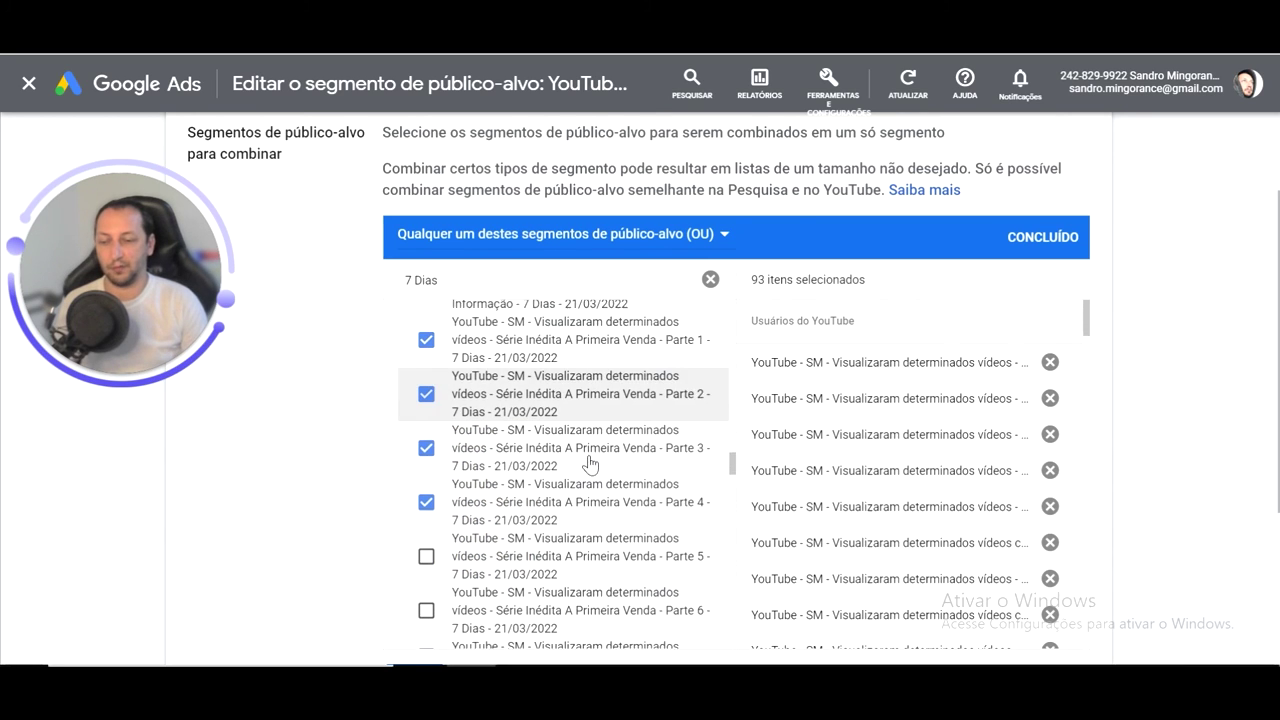
left_click(500, 493)
left_click(565, 545)
scroll(545, 450, "down", 3)
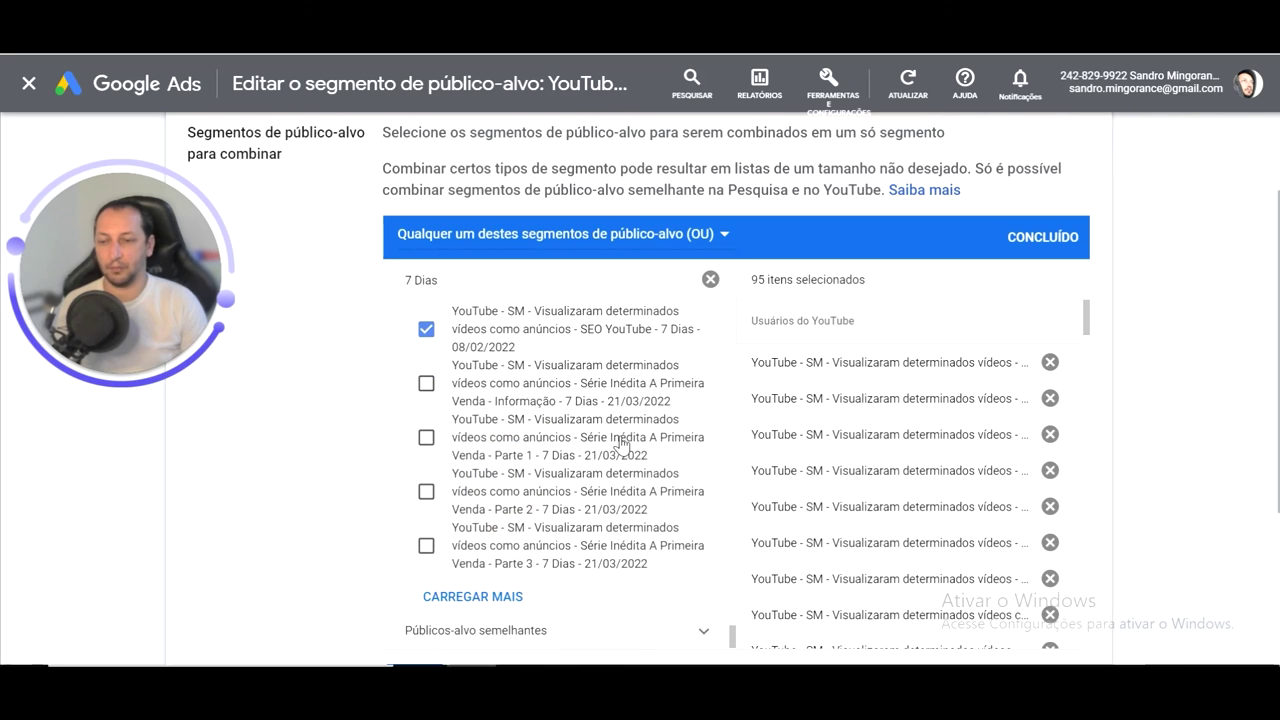